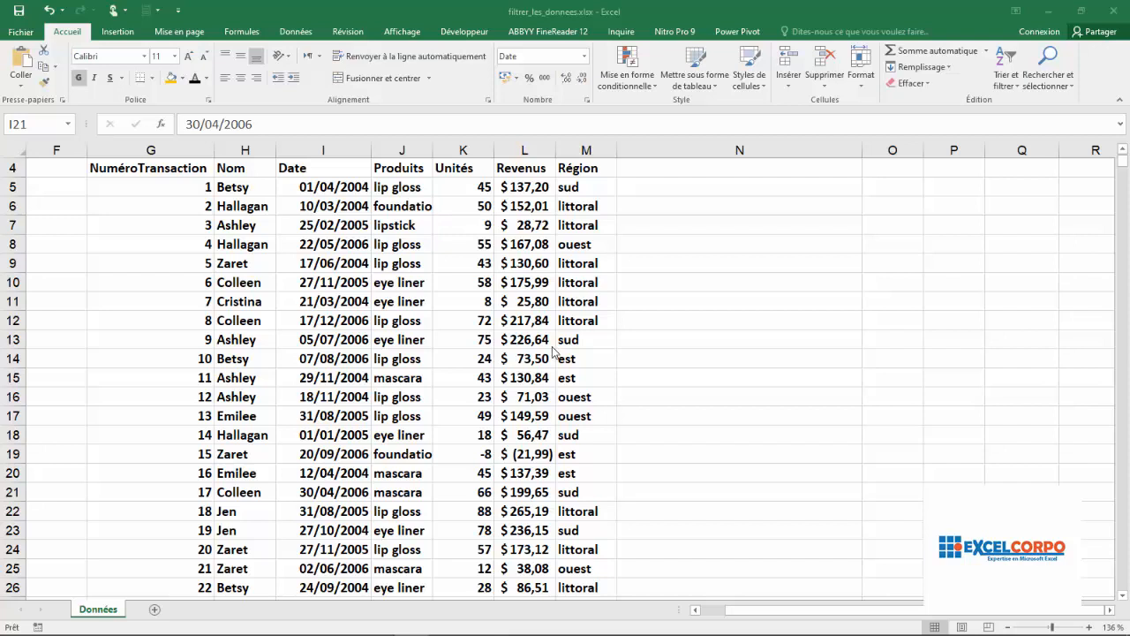
Review the table's columns one by one, from NuméroTransaction through Nom, Date, Produits, Unités, Revenus to Région.
{"action": "left_click", "coordinate": [500, 242]}
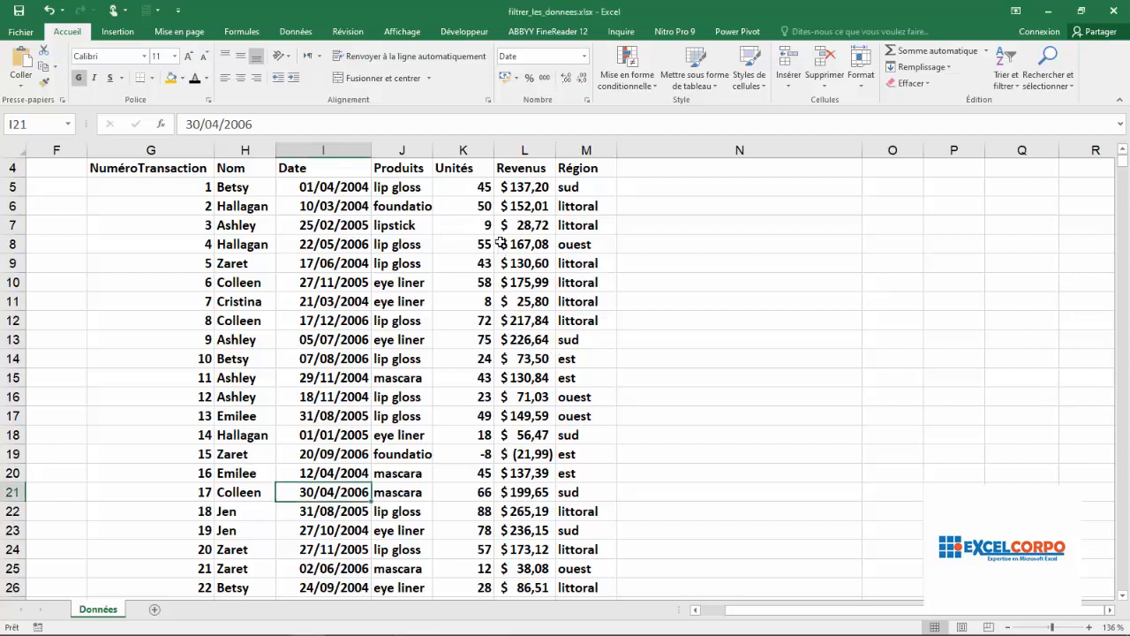
{"action": "left_click", "coordinate": [501, 241]}
{"action": "left_click", "coordinate": [598, 236]}
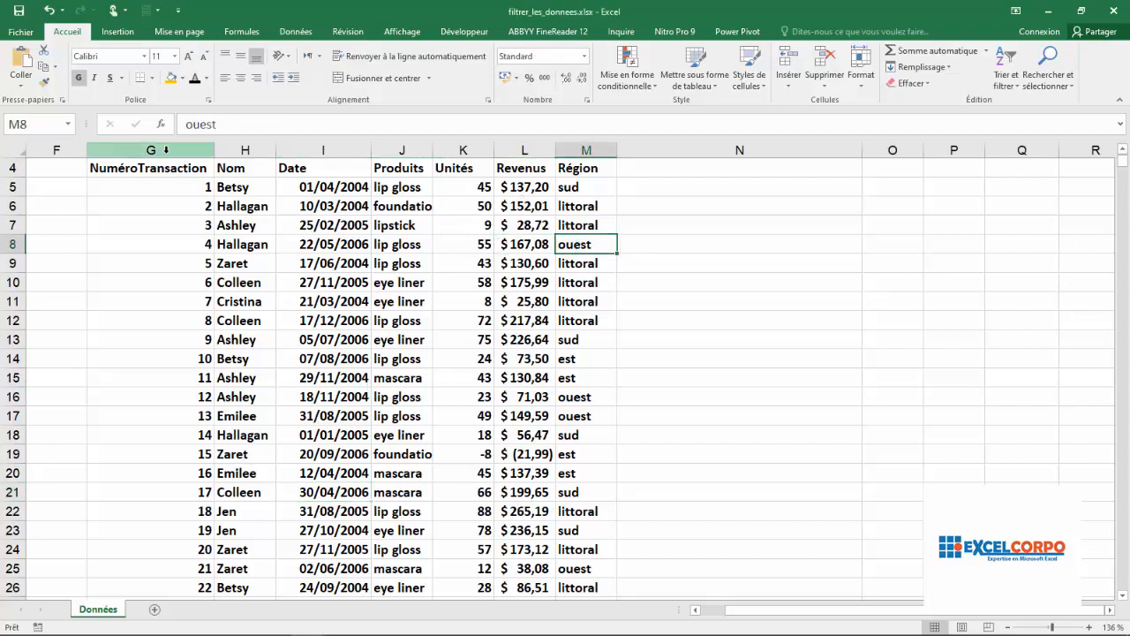
{"action": "left_click", "coordinate": [165, 151]}
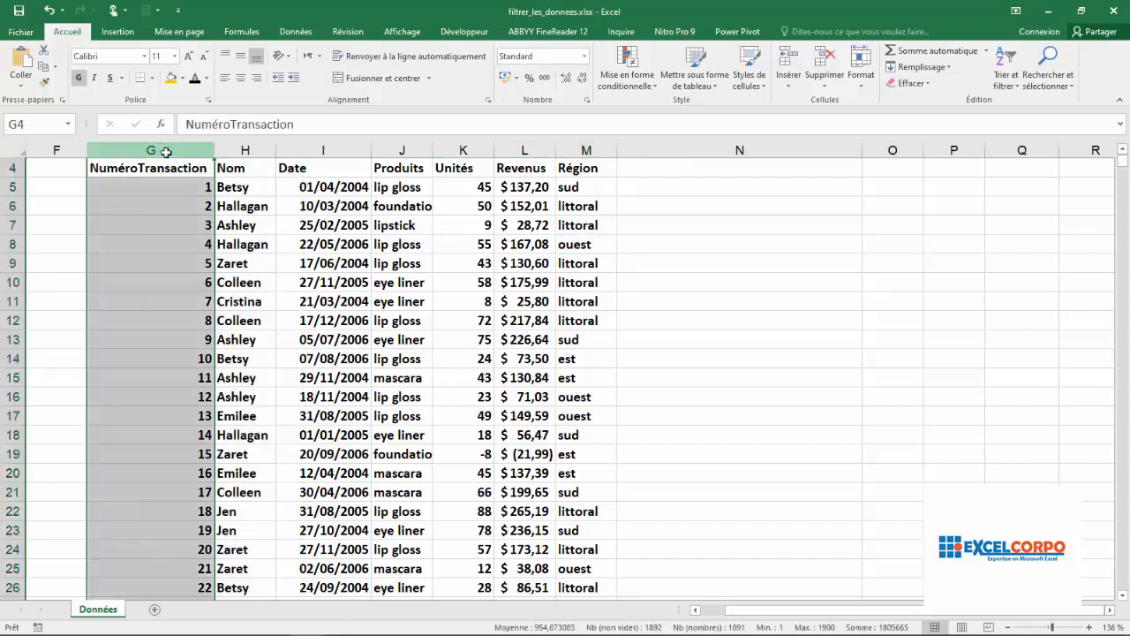
{"action": "left_click", "coordinate": [246, 151]}
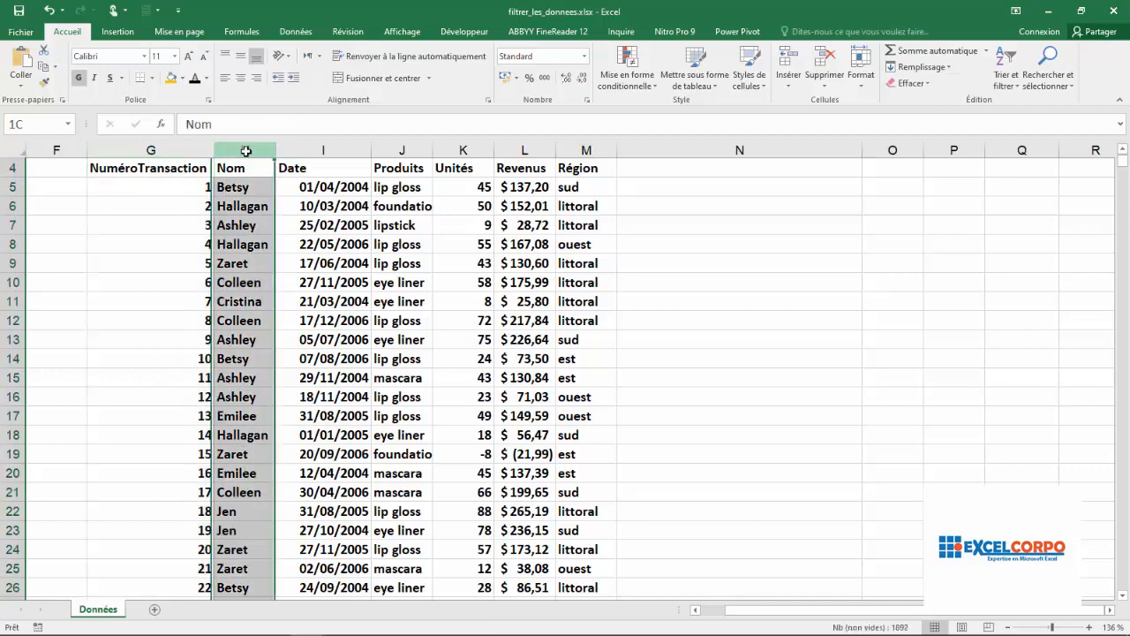
{"action": "left_click", "coordinate": [311, 143]}
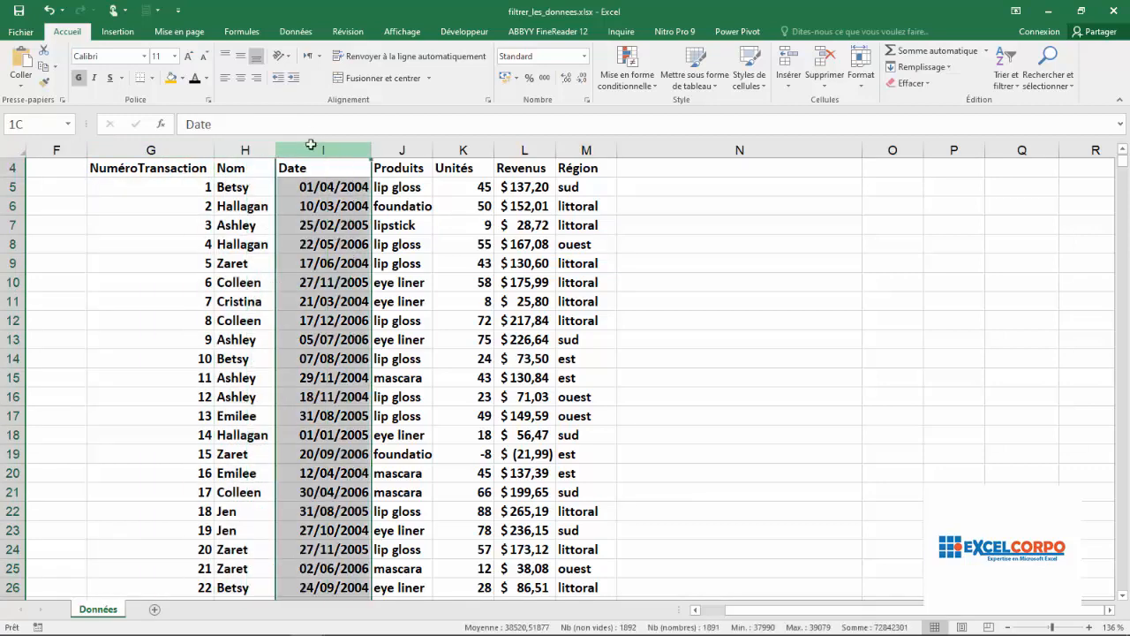
{"action": "left_click", "coordinate": [400, 148]}
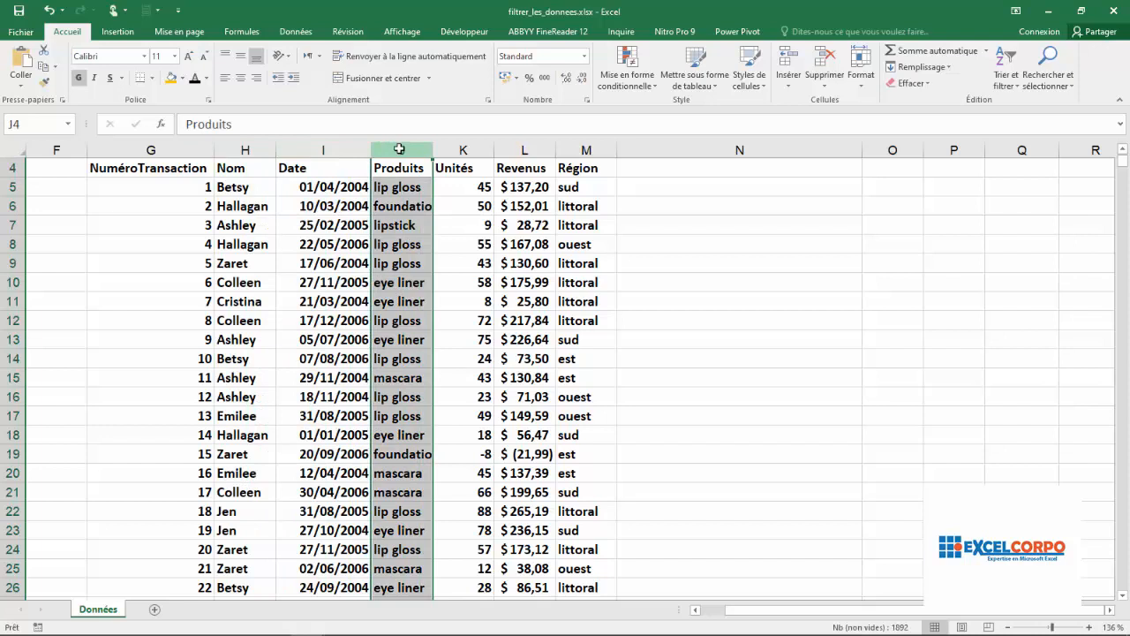
{"action": "left_click", "coordinate": [462, 149]}
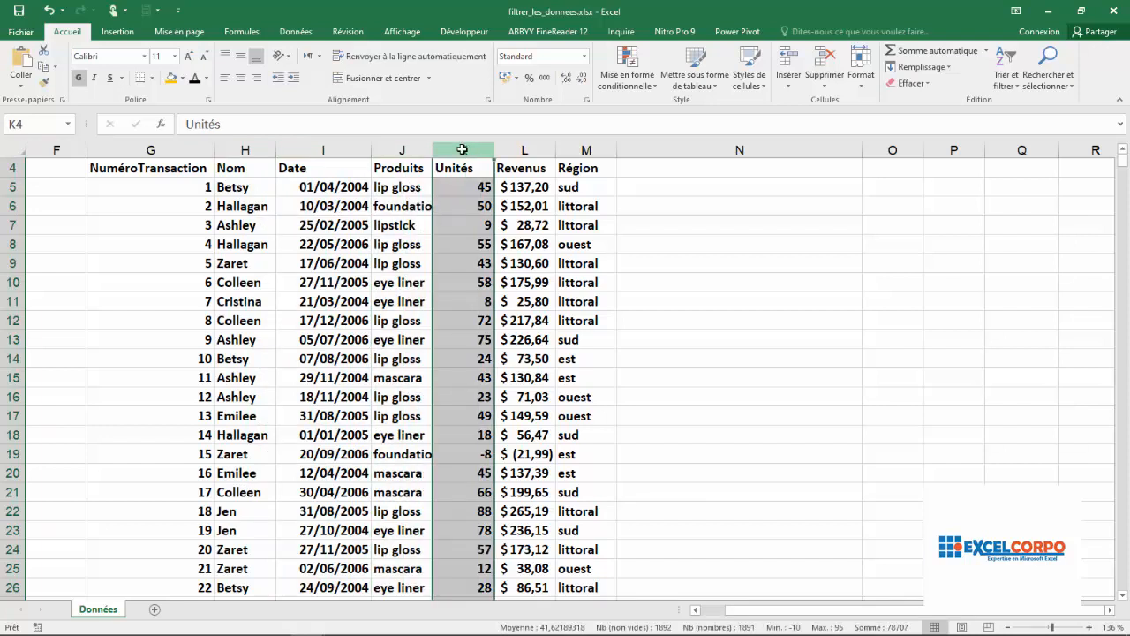
{"action": "left_click", "coordinate": [522, 150]}
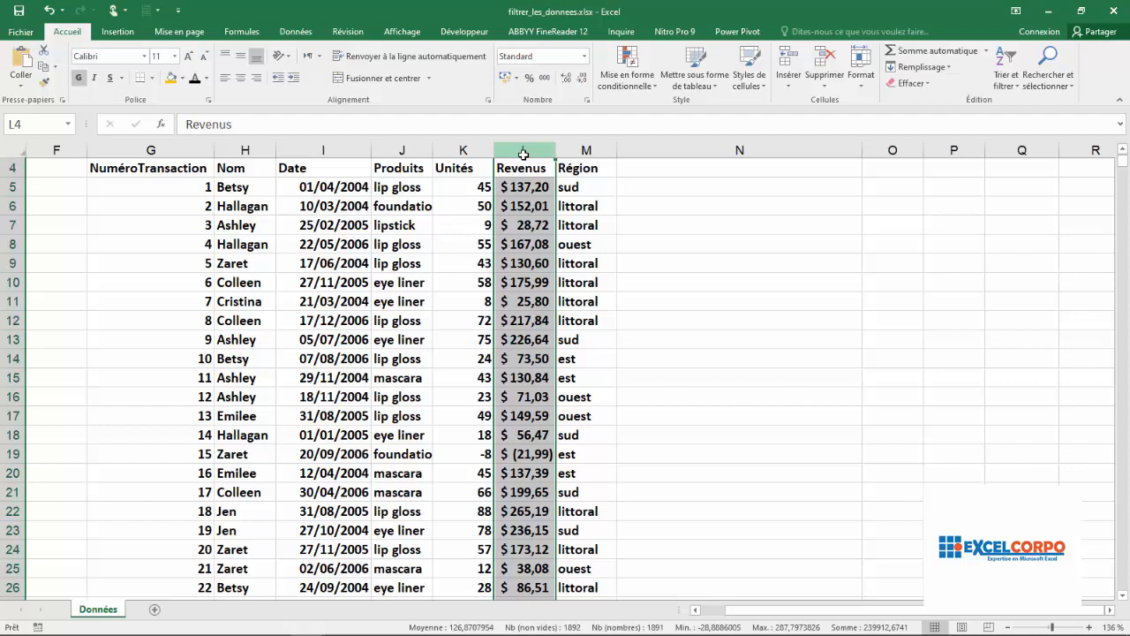
{"action": "left_click", "coordinate": [586, 149]}
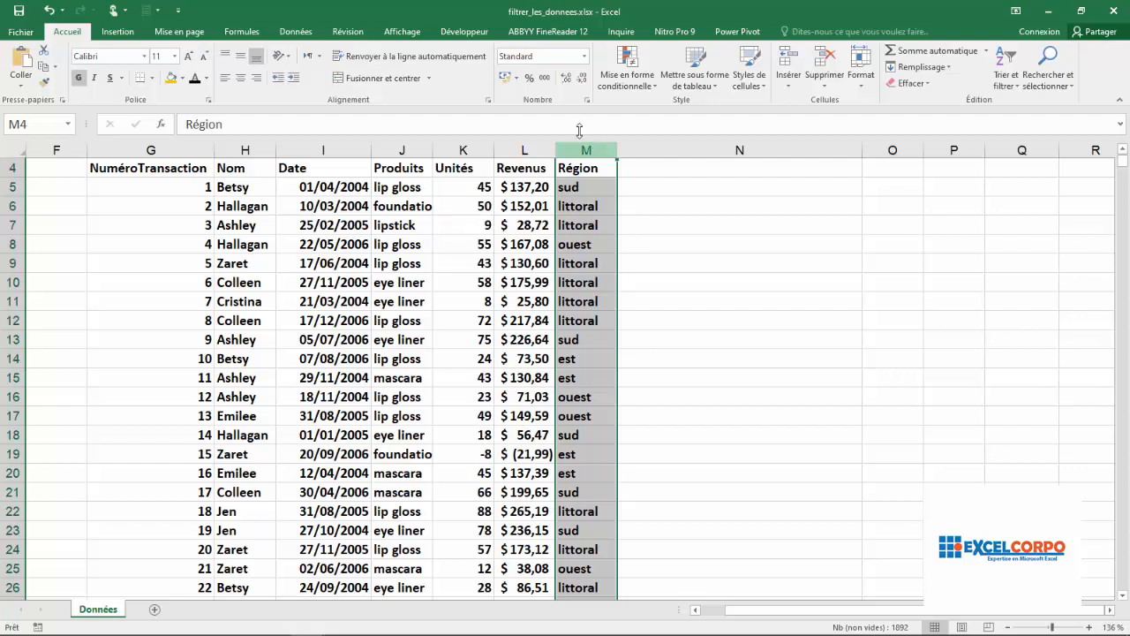
Inspect sample cells in the Nom, Produits and Région columns and the header row of the table.
{"action": "left_click", "coordinate": [249, 512]}
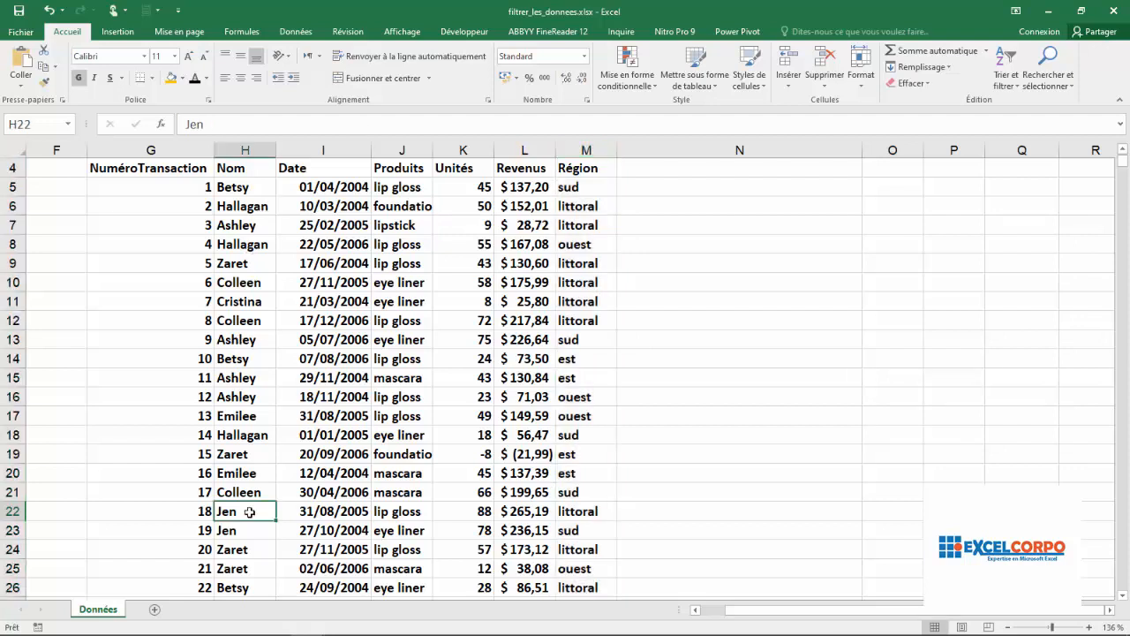
{"action": "left_click", "coordinate": [406, 228]}
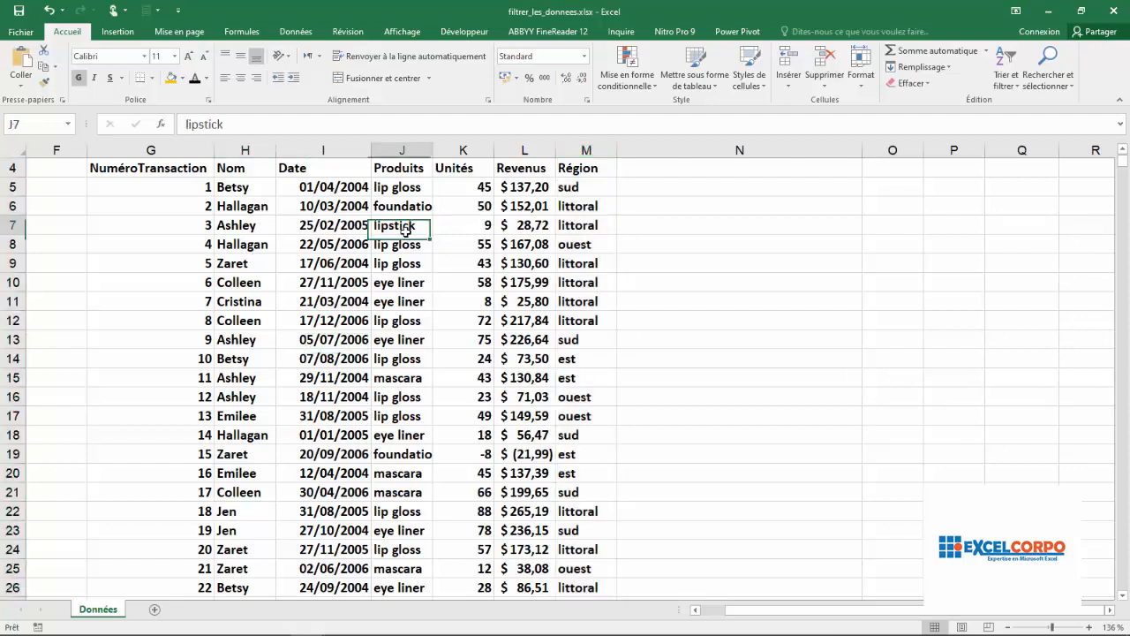
{"action": "left_click", "coordinate": [571, 452]}
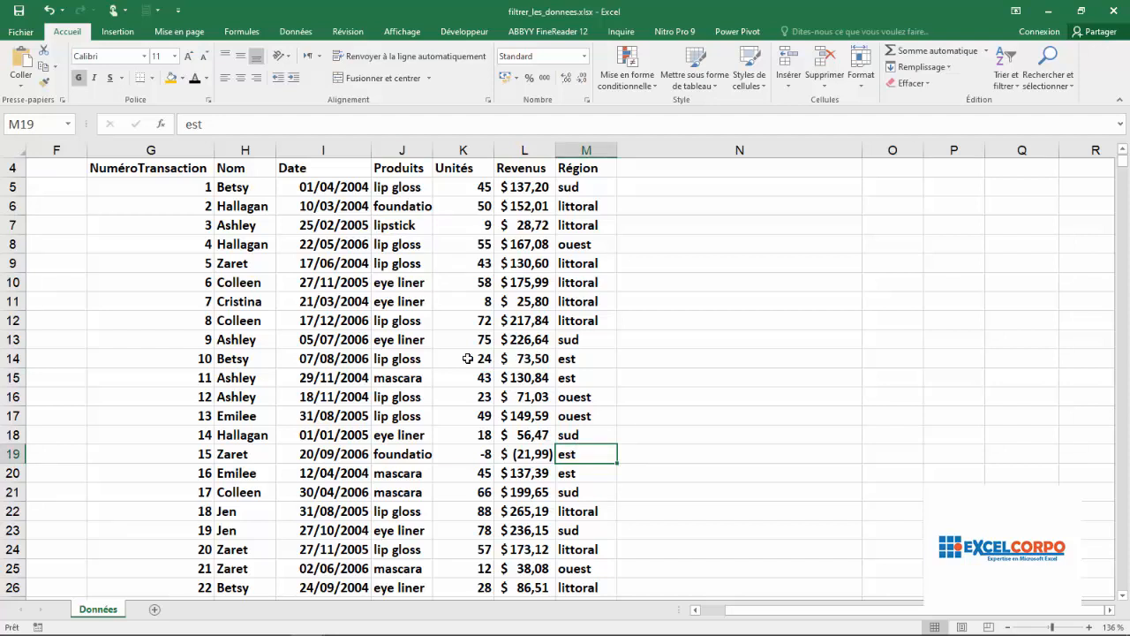
{"action": "left_click", "coordinate": [186, 165]}
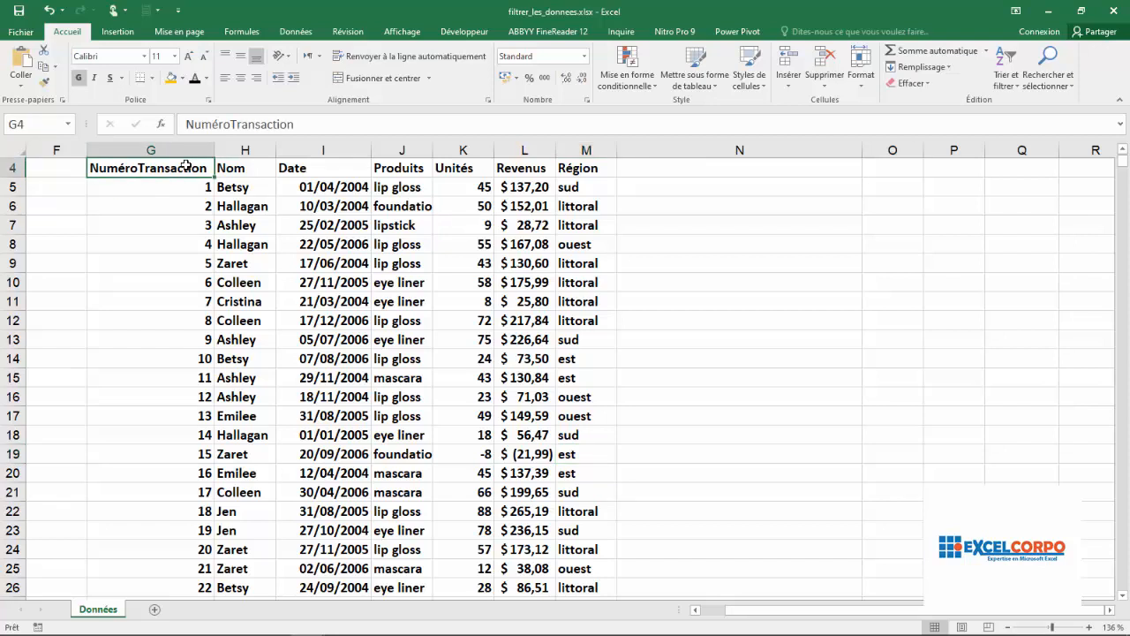
{"action": "left_click", "coordinate": [245, 190]}
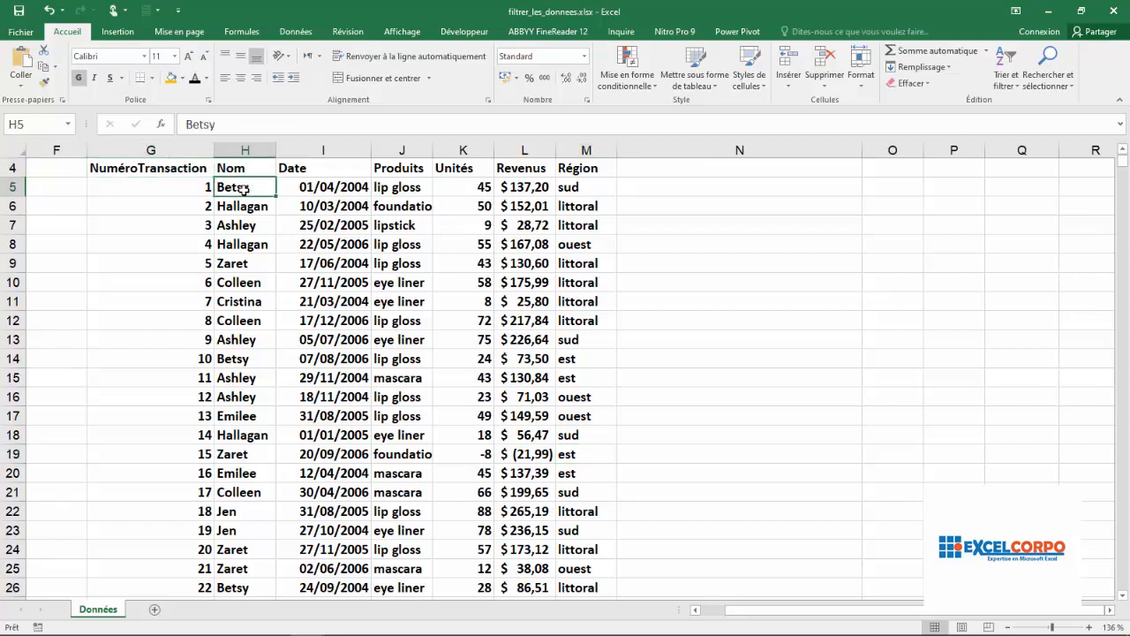
{"action": "left_click", "coordinate": [189, 186]}
{"action": "left_click", "coordinate": [234, 221]}
{"action": "left_click", "coordinate": [167, 209]}
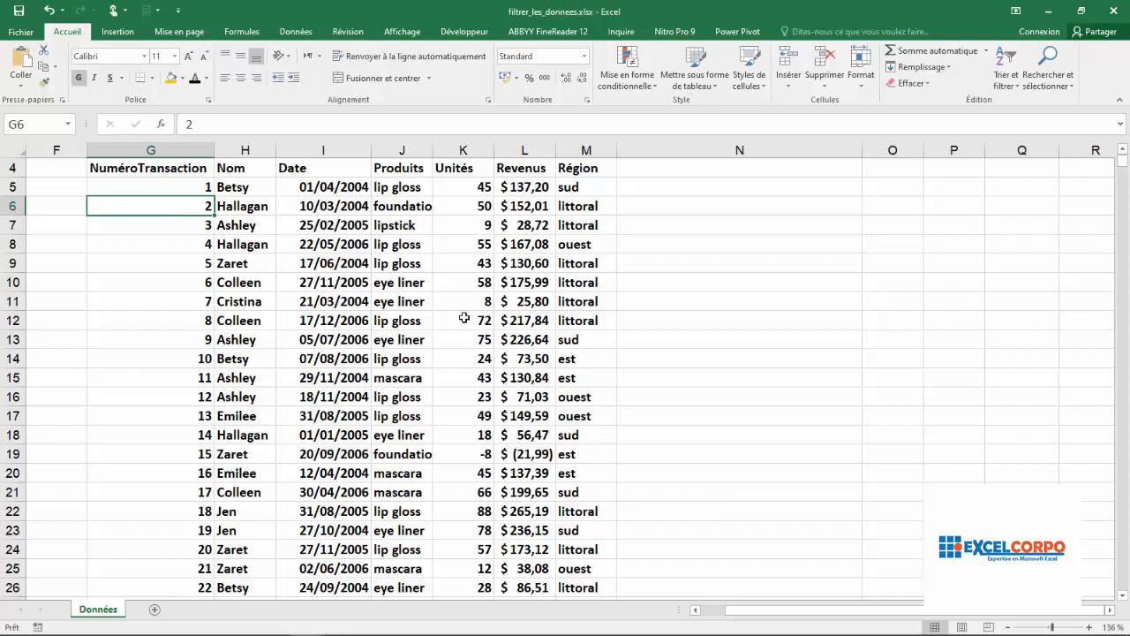
{"action": "left_click", "coordinate": [166, 168]}
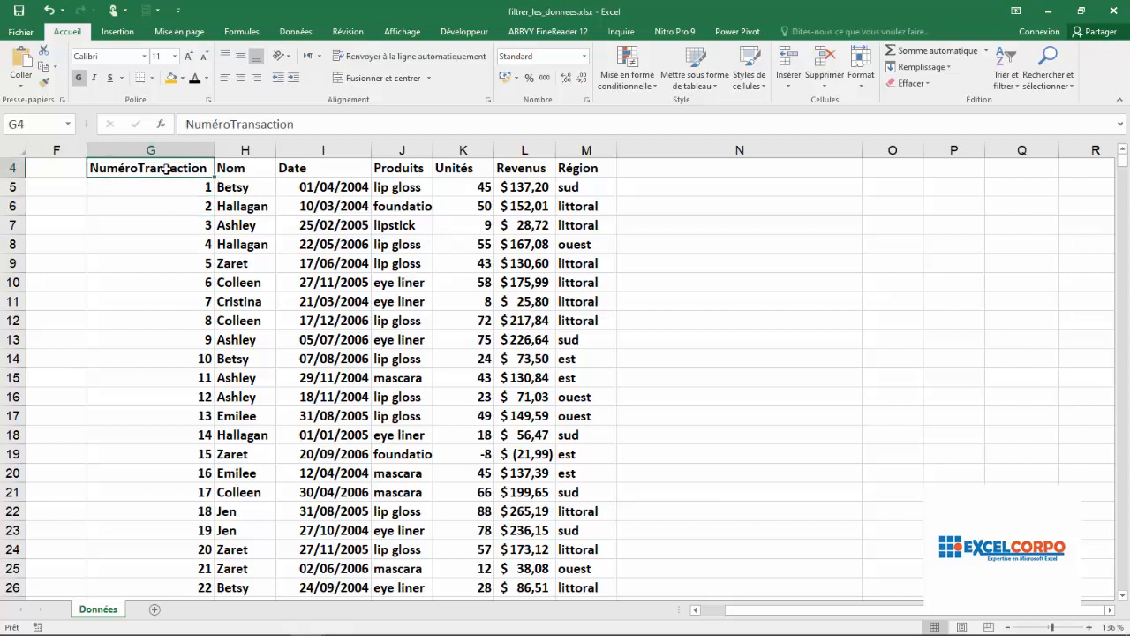
Select the whole table from the header row down to the last record, then return to the top of the sheet.
{"action": "key", "text": "ctrl+shift+Right"}
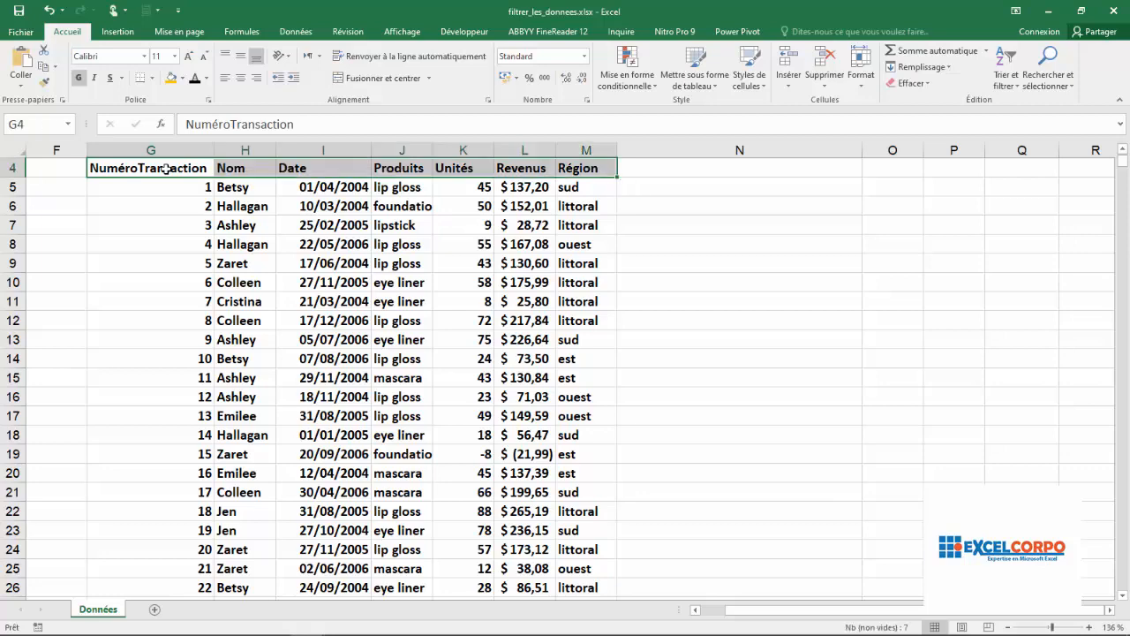
{"action": "key", "text": "ctrl+shift+Down"}
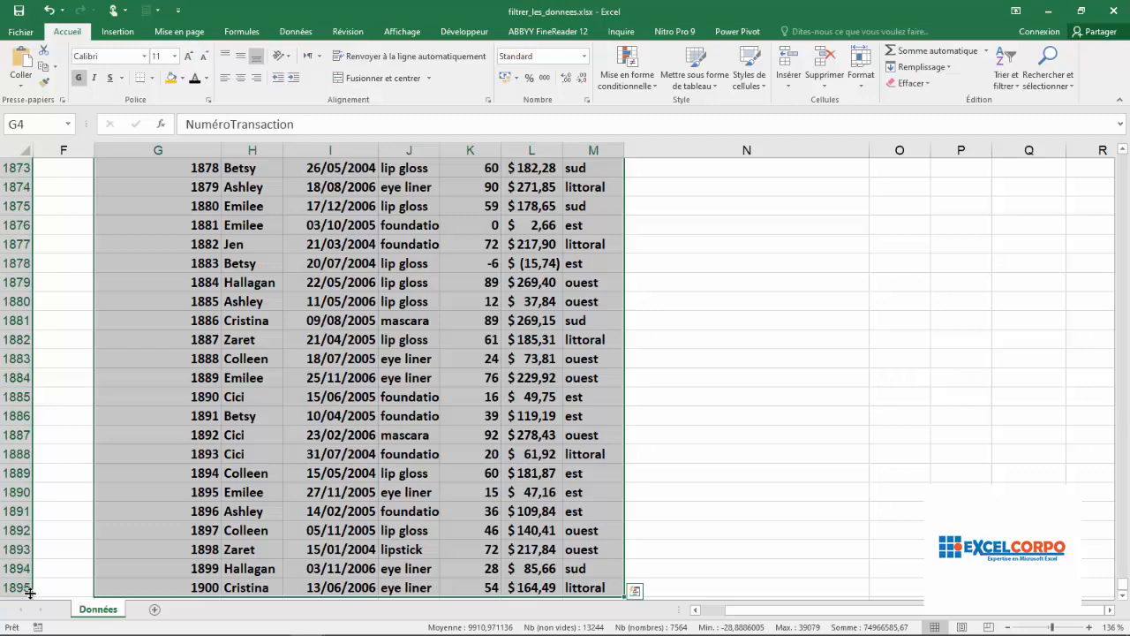
{"action": "left_click", "coordinate": [512, 464]}
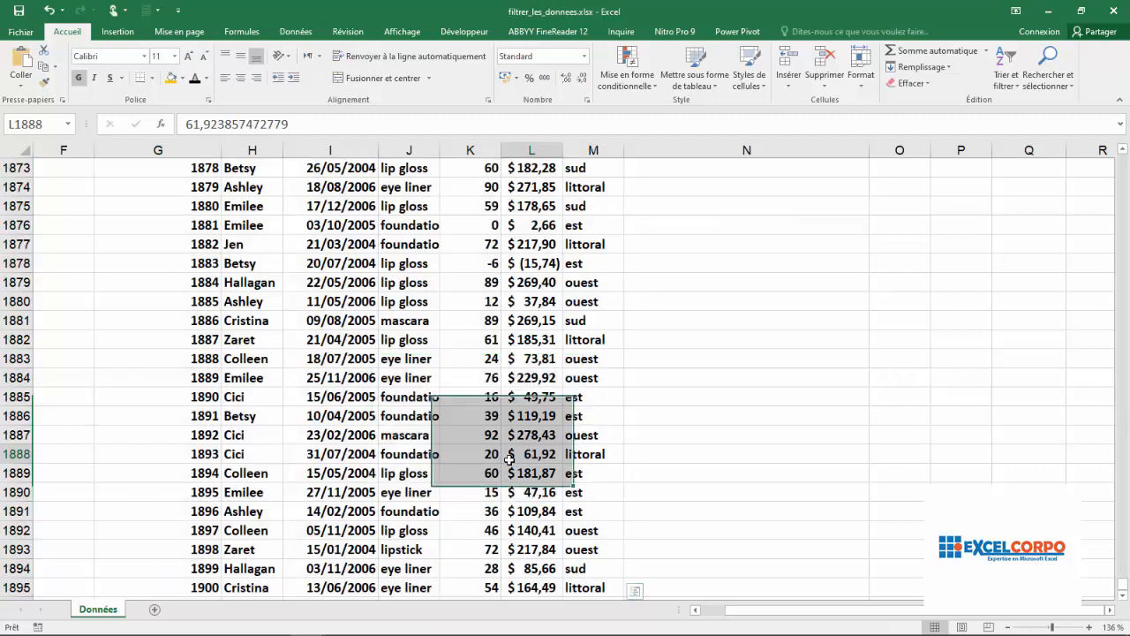
{"action": "left_click_drag", "start_coordinate": [1121, 585], "coordinate": [1125, 339]}
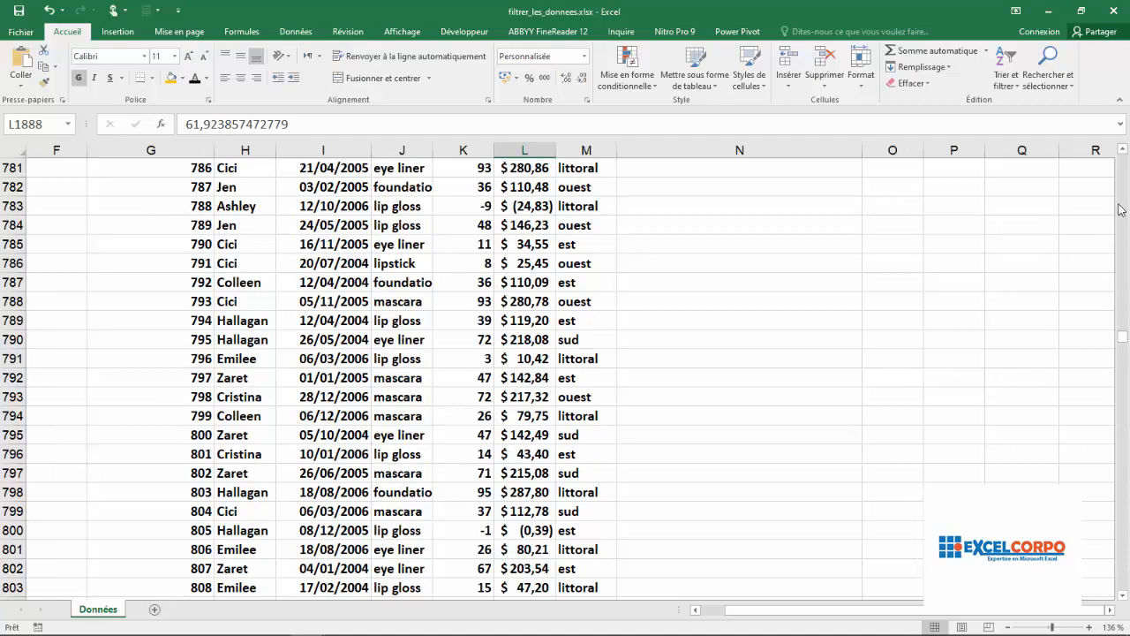
{"action": "left_click_drag", "start_coordinate": [1123, 340], "coordinate": [1127, 155]}
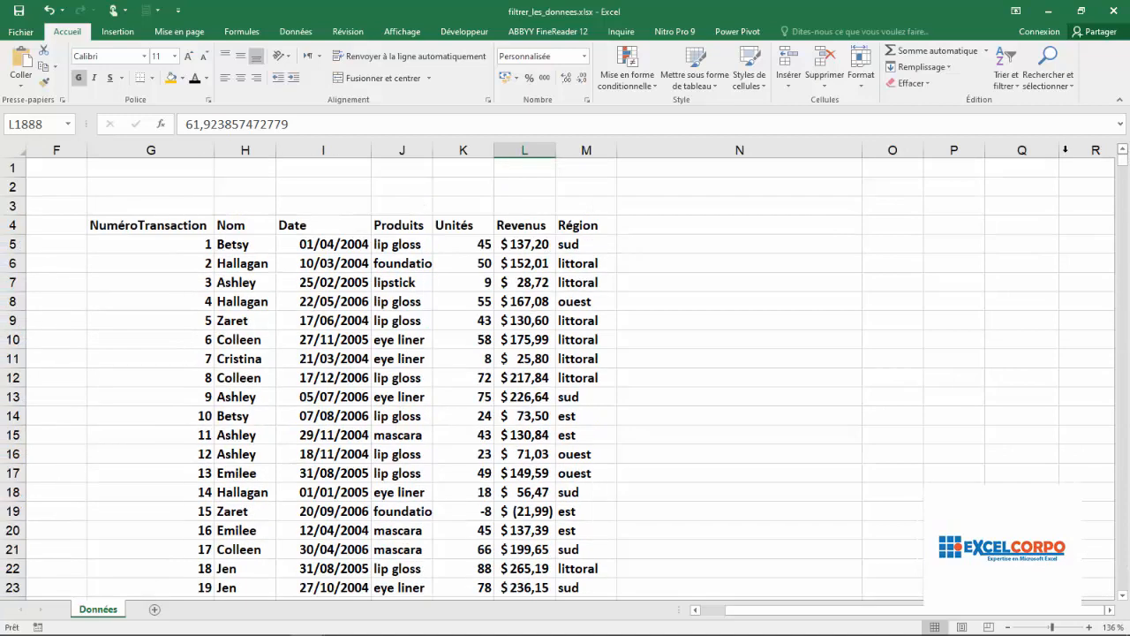
Examine individual cells in the Produits, Nom, Région and Date columns and the NuméroTransaction header.
{"action": "left_click", "coordinate": [389, 284]}
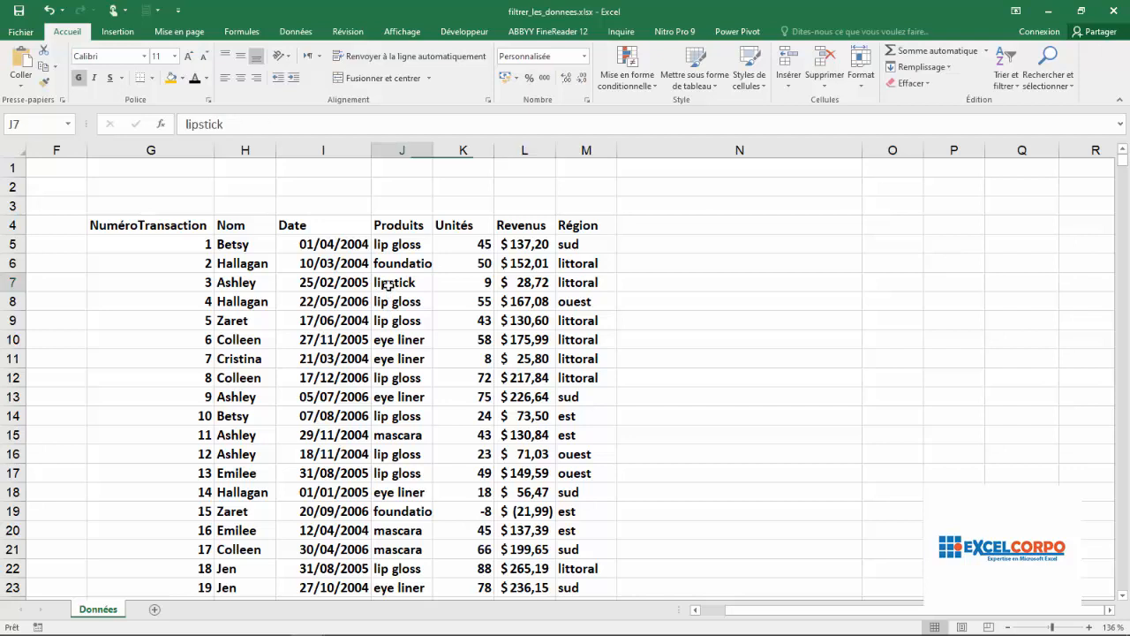
{"action": "left_click", "coordinate": [229, 569]}
{"action": "left_click", "coordinate": [577, 423]}
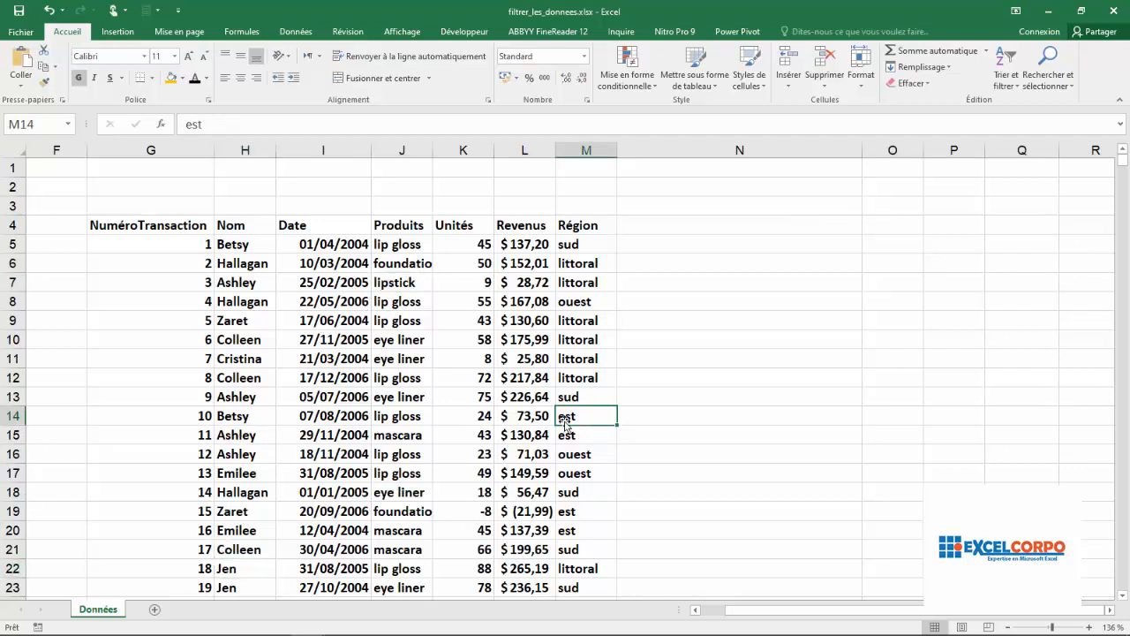
{"action": "left_click", "coordinate": [356, 356]}
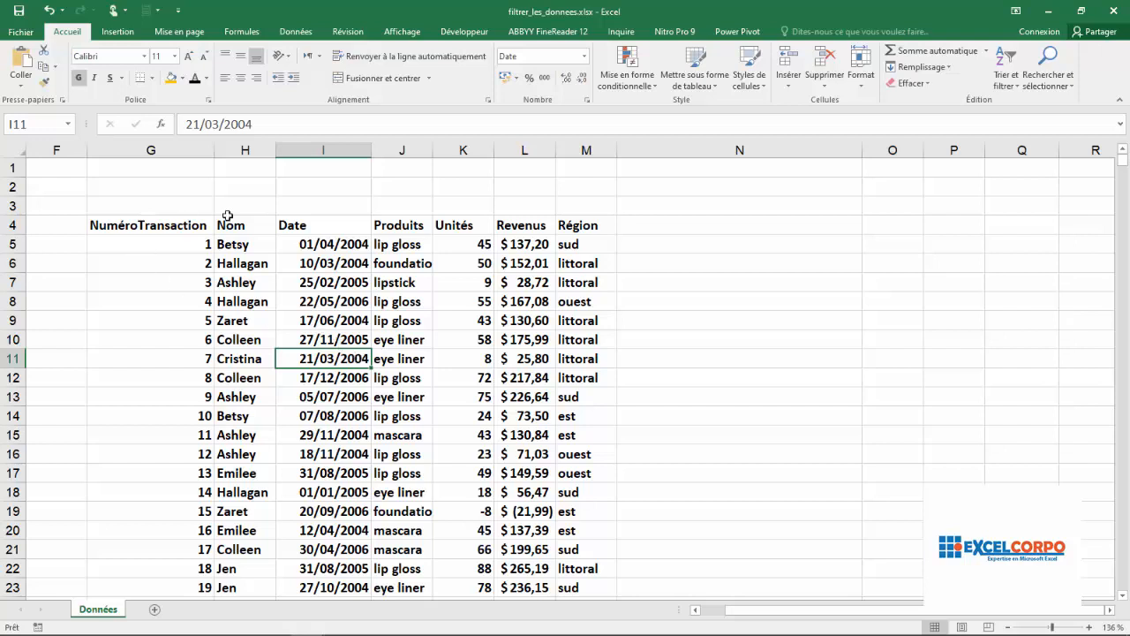
{"action": "left_click", "coordinate": [148, 228]}
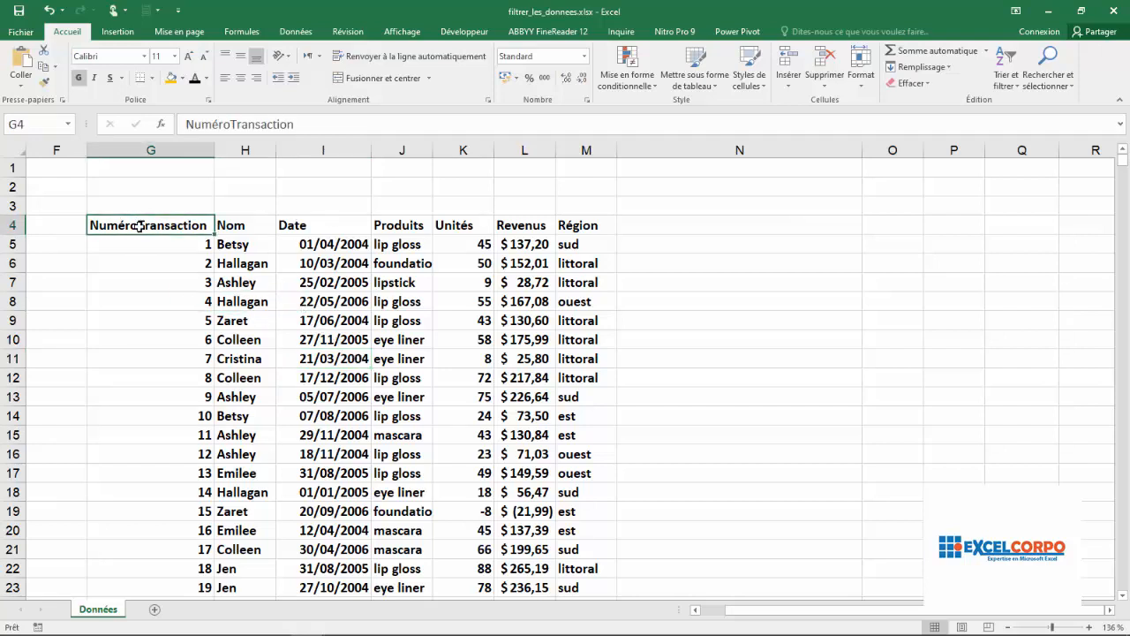
Select the header row and extend the selection down to the last record, then return to the top.
{"action": "left_click_drag", "start_coordinate": [139, 226], "coordinate": [595, 261]}
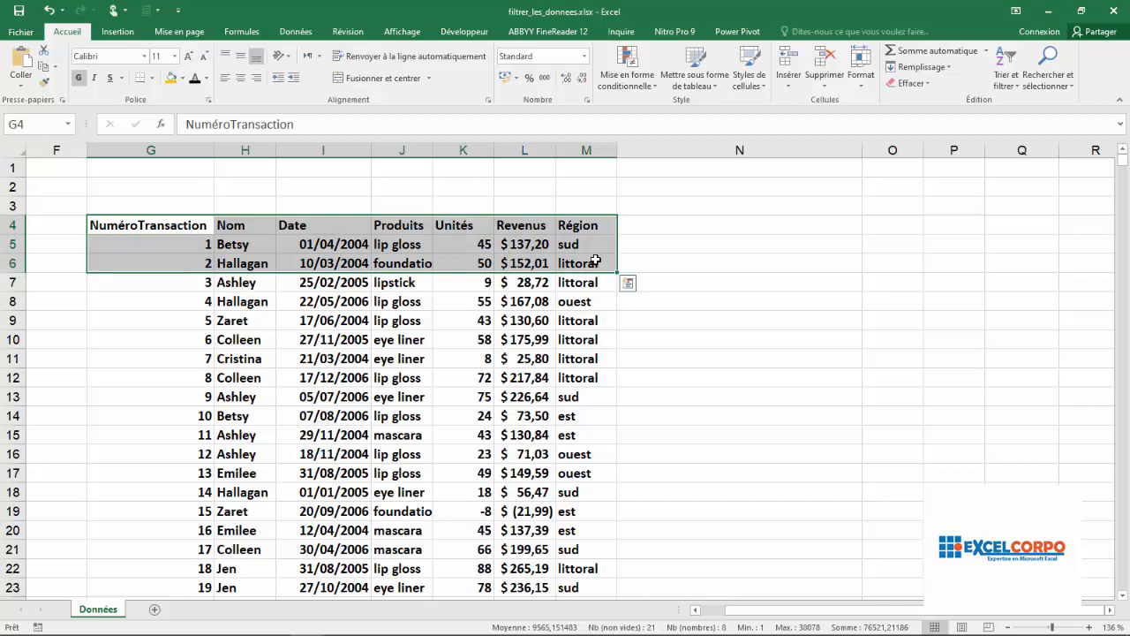
{"action": "key", "text": "ctrl+shift+Down"}
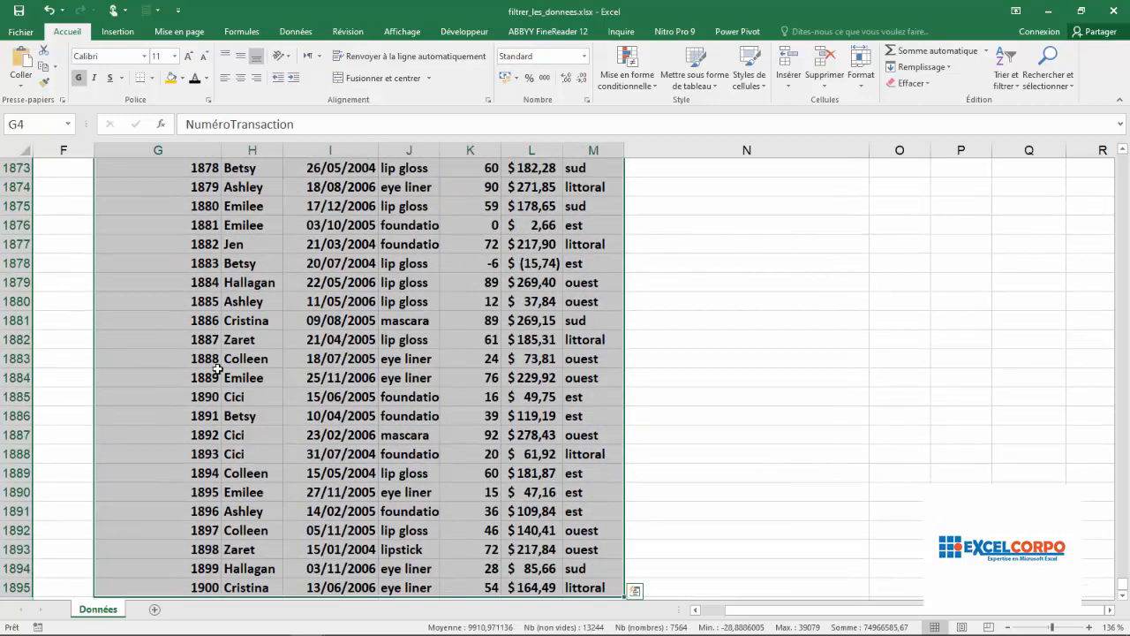
{"action": "left_click", "coordinate": [402, 319]}
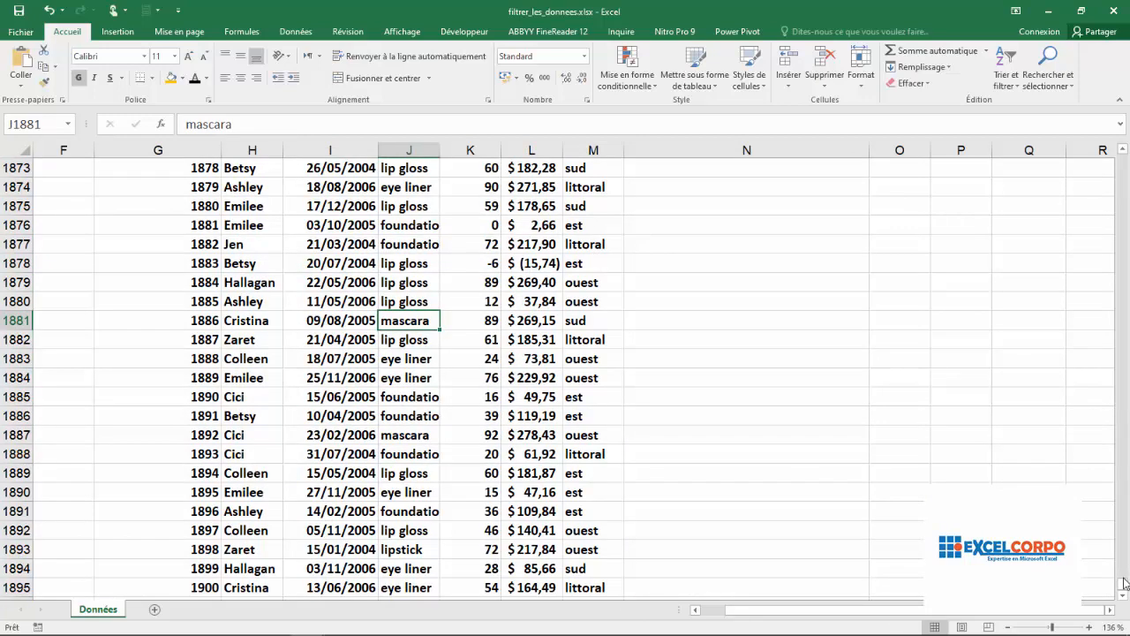
{"action": "left_click_drag", "start_coordinate": [1123, 585], "coordinate": [1123, 159]}
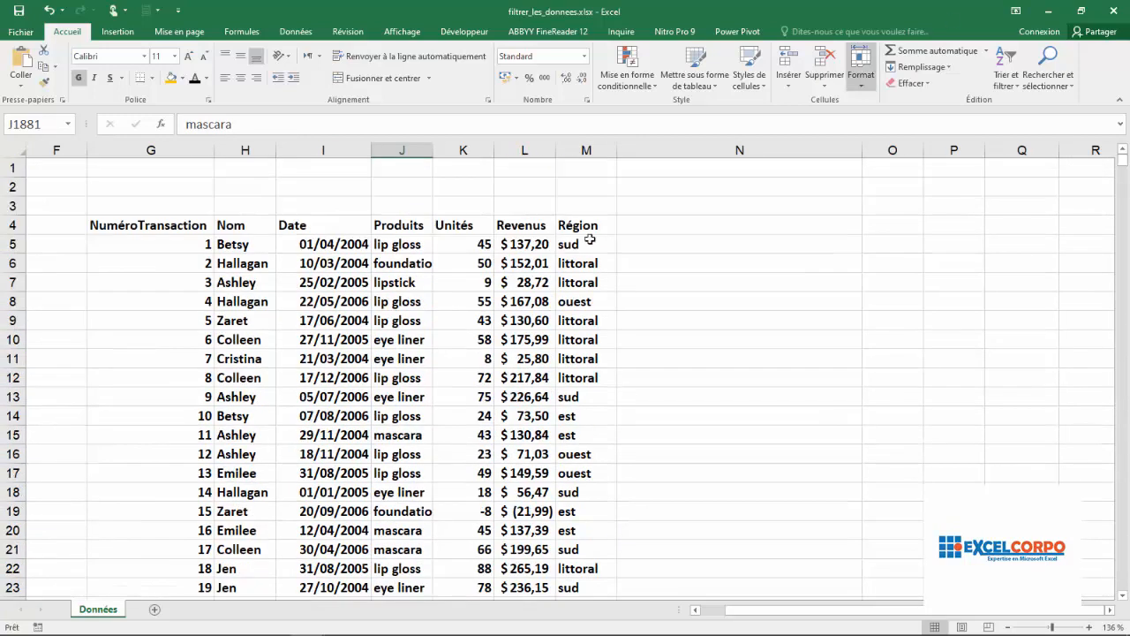
With a cell inside the table active, turn on the Filter so every column header gets a filter arrow.
{"action": "left_click", "coordinate": [285, 377]}
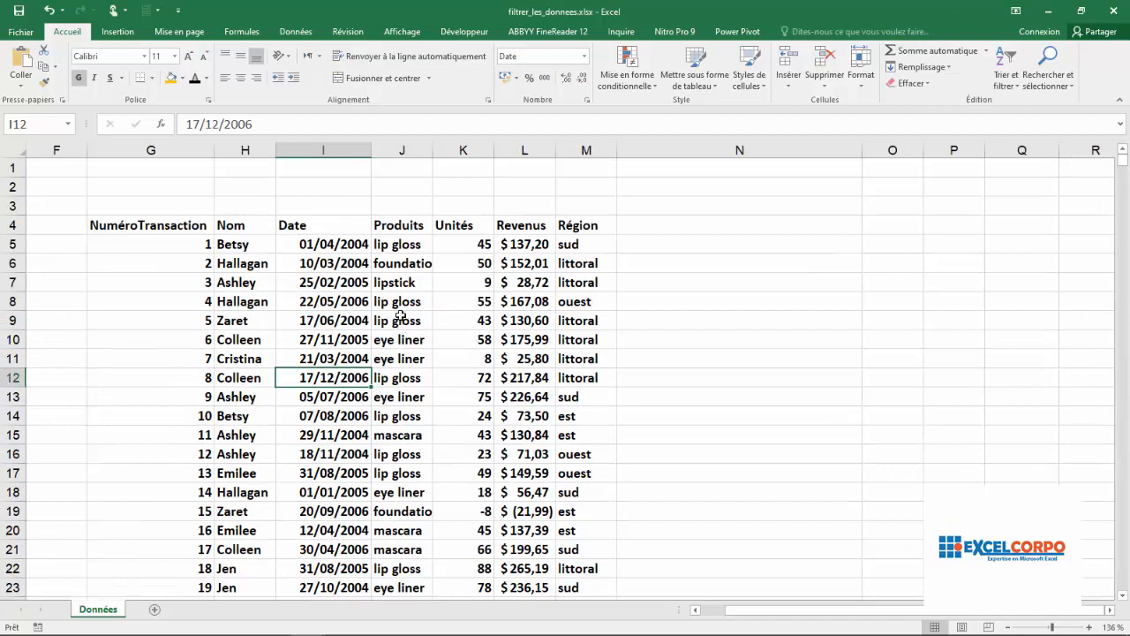
{"action": "left_click", "coordinate": [299, 35]}
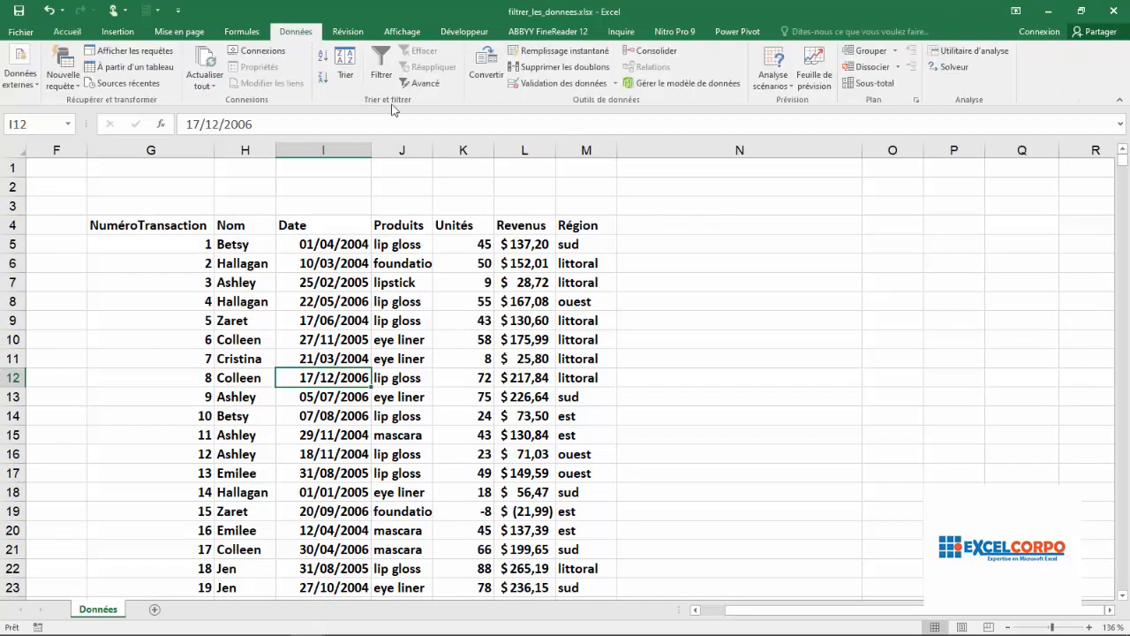
{"action": "left_click", "coordinate": [385, 70]}
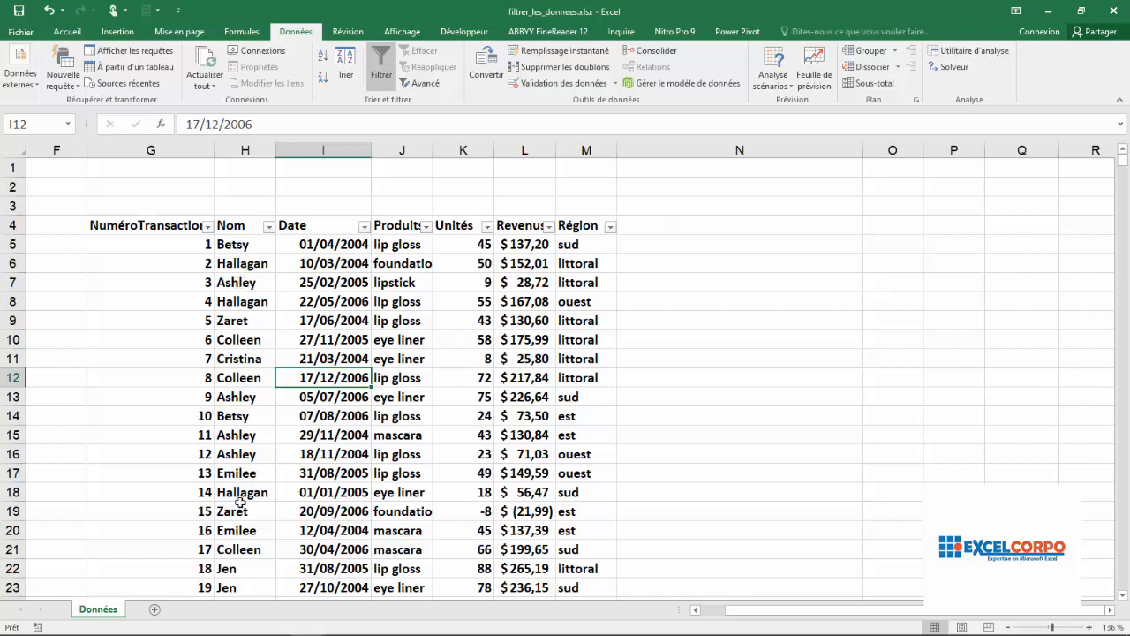
Point out cells in the Nom, Produits and Région columns of the filtered table.
{"action": "left_click", "coordinate": [234, 572]}
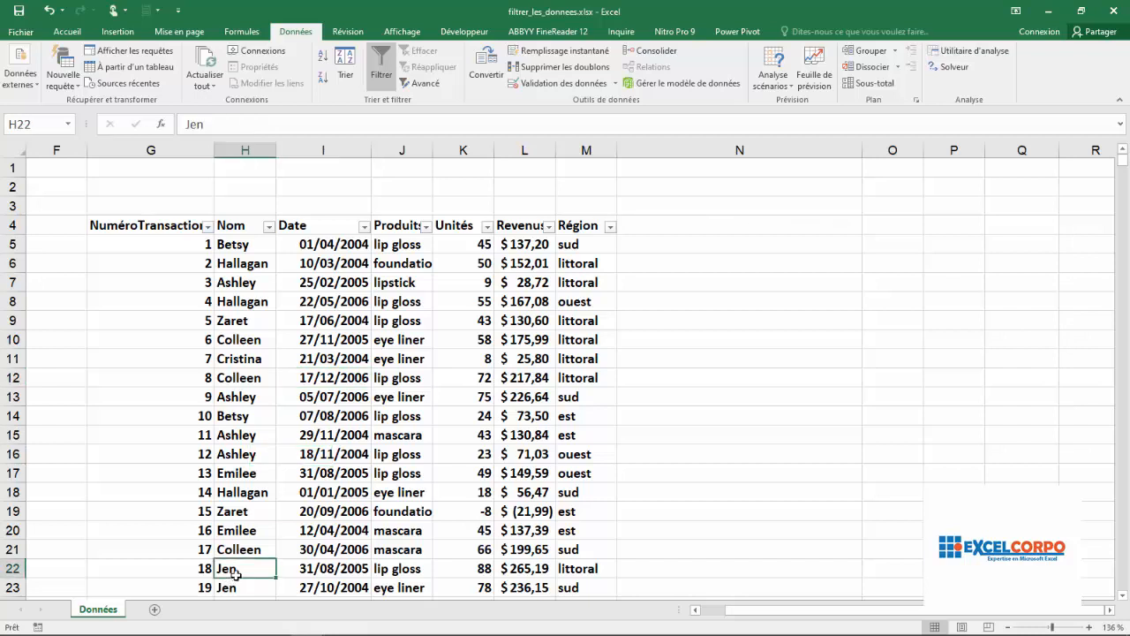
{"action": "left_click", "coordinate": [383, 279]}
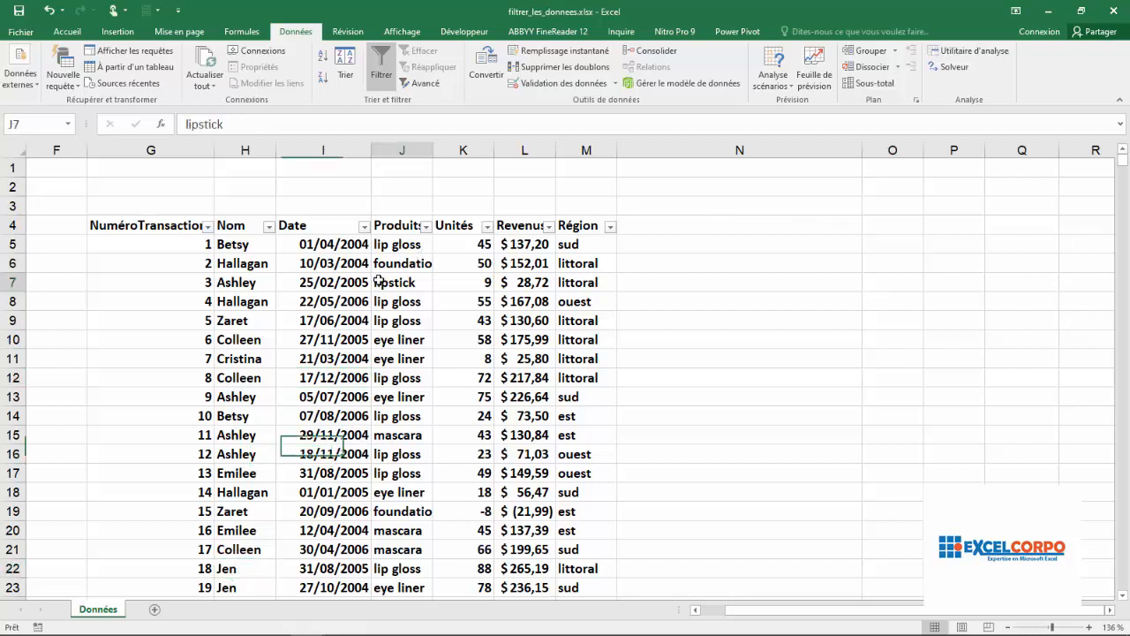
{"action": "left_click", "coordinate": [572, 413]}
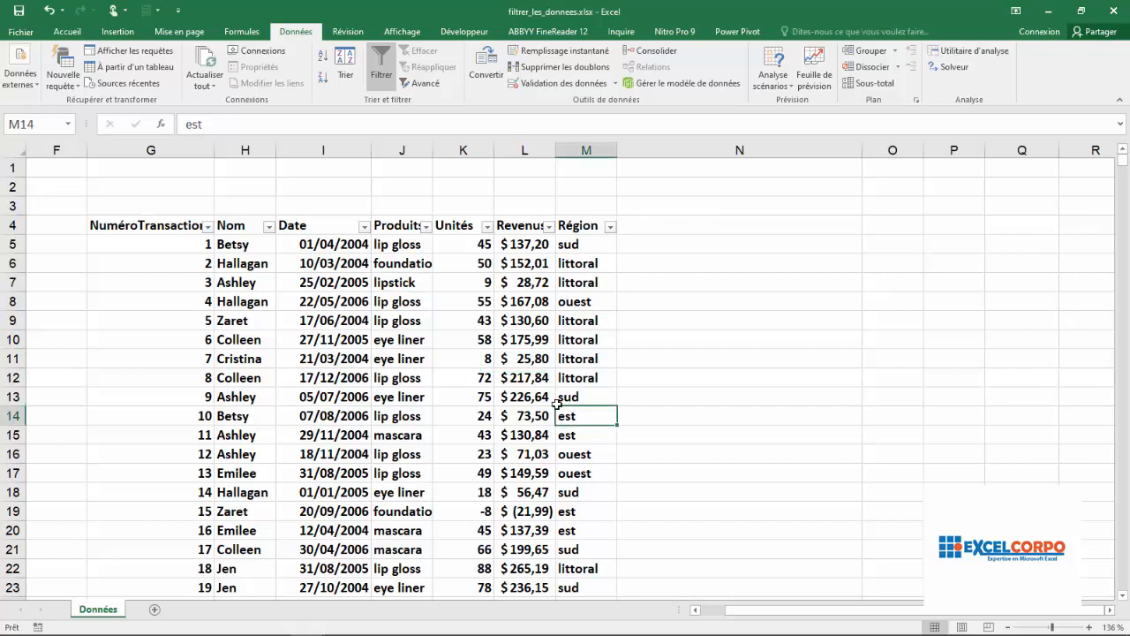
Filter the Nom column so only the records for Jen are shown.
{"action": "left_click", "coordinate": [270, 229]}
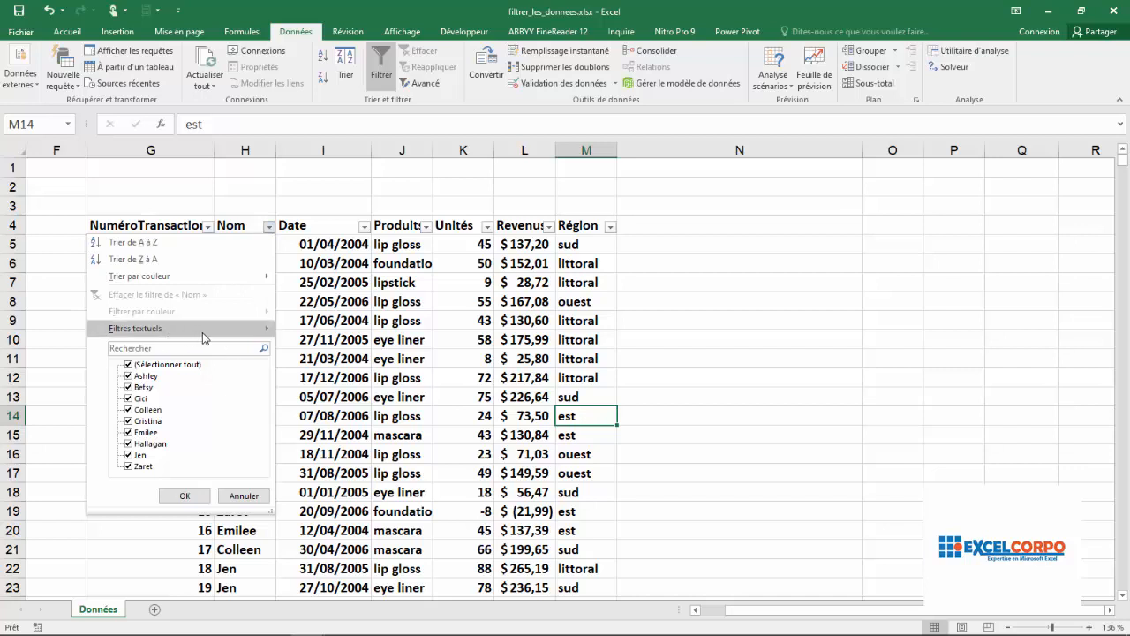
{"action": "mouse_move", "coordinate": [209, 332]}
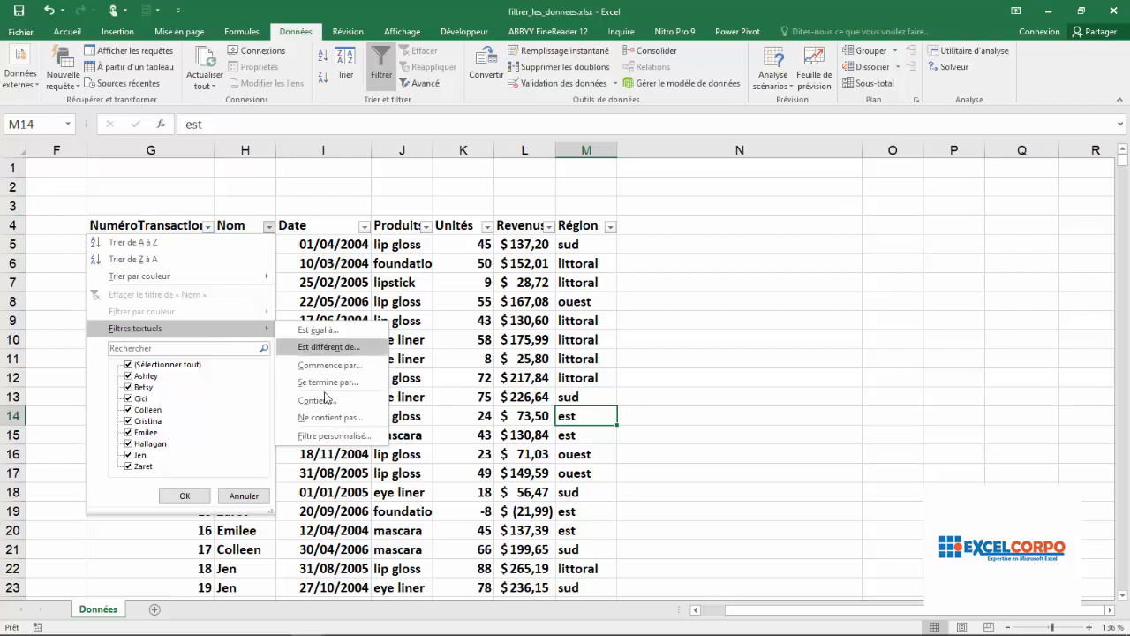
{"action": "left_click", "coordinate": [232, 331]}
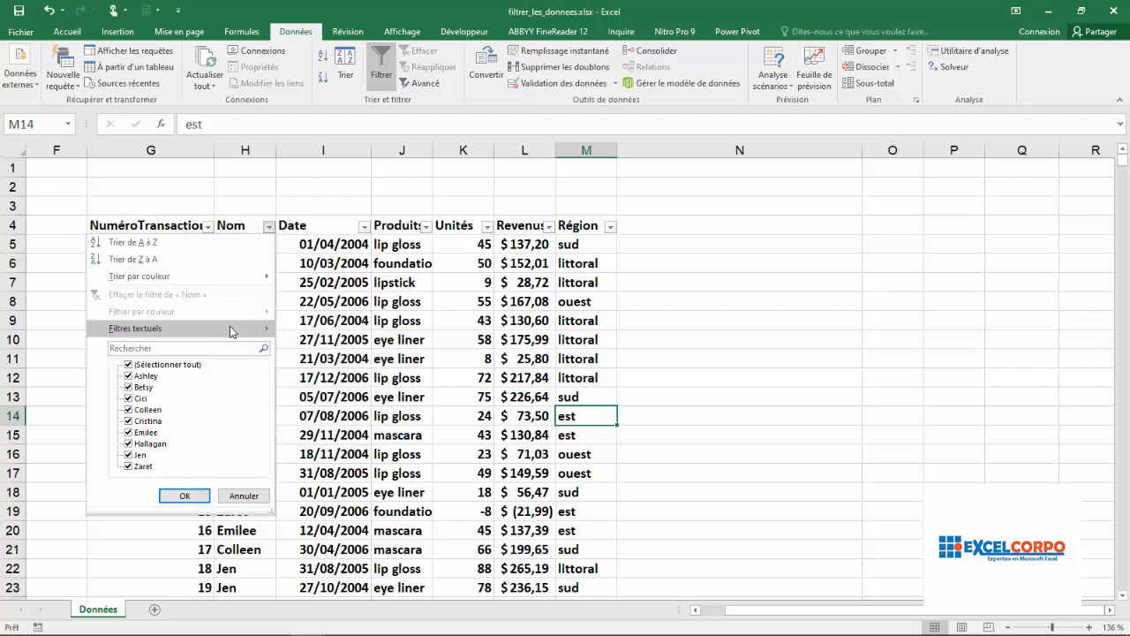
{"action": "left_click", "coordinate": [232, 331]}
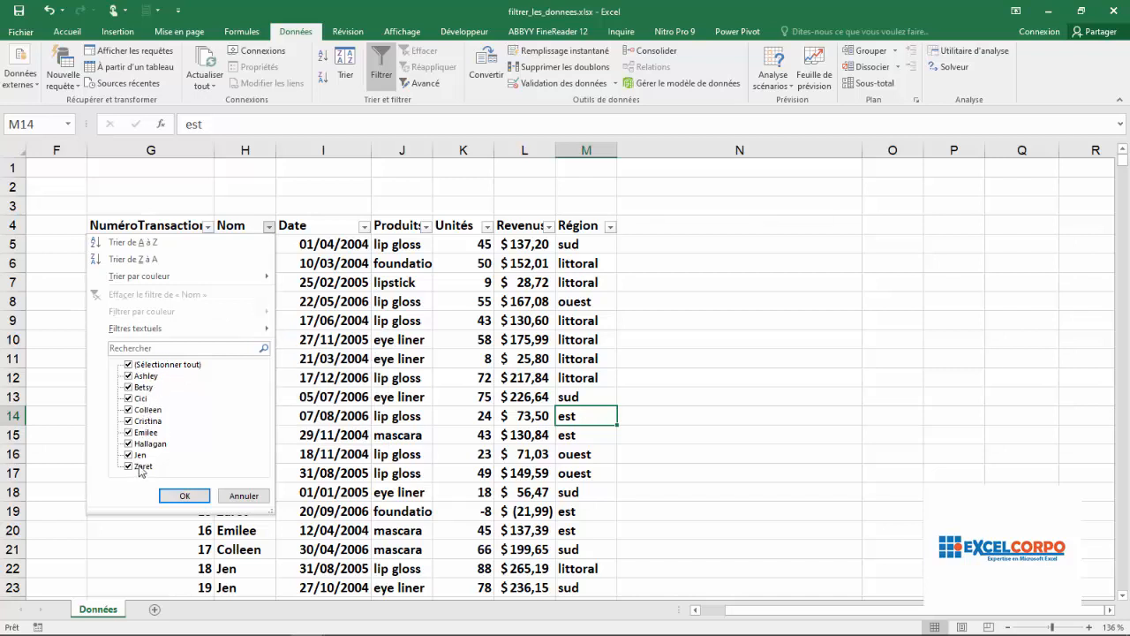
{"action": "left_click", "coordinate": [130, 365]}
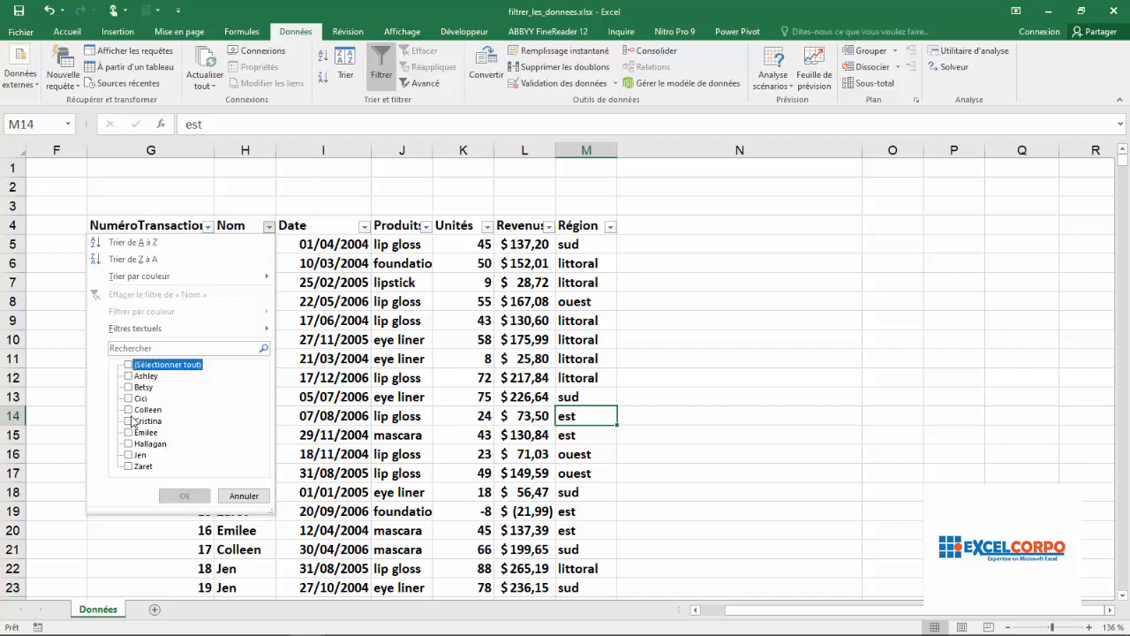
{"action": "left_click", "coordinate": [129, 454]}
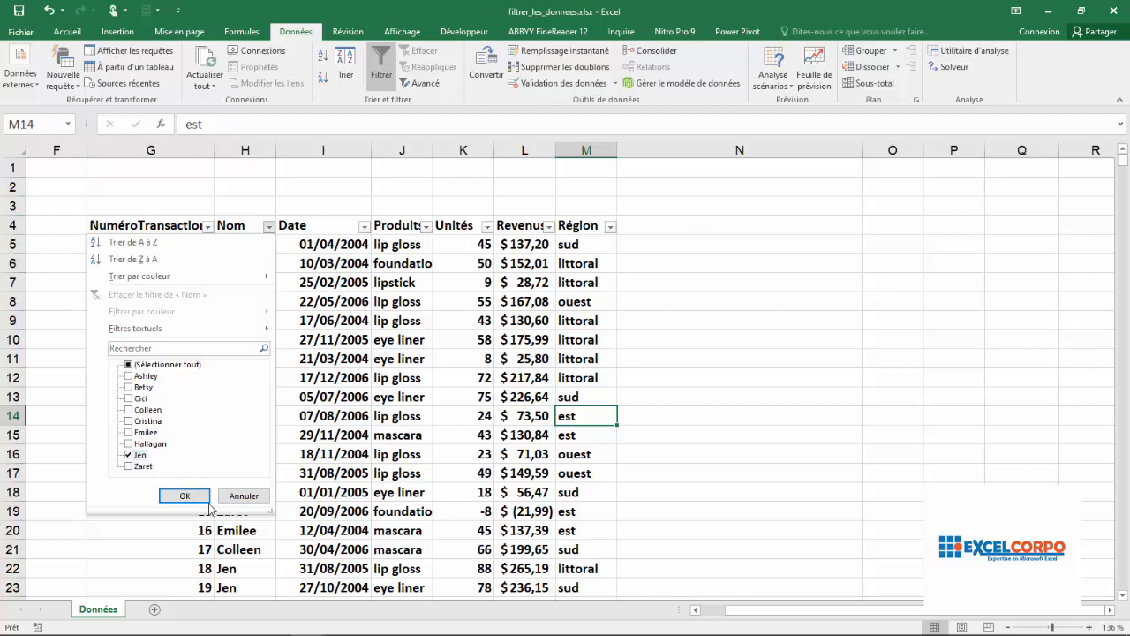
{"action": "left_click", "coordinate": [185, 495]}
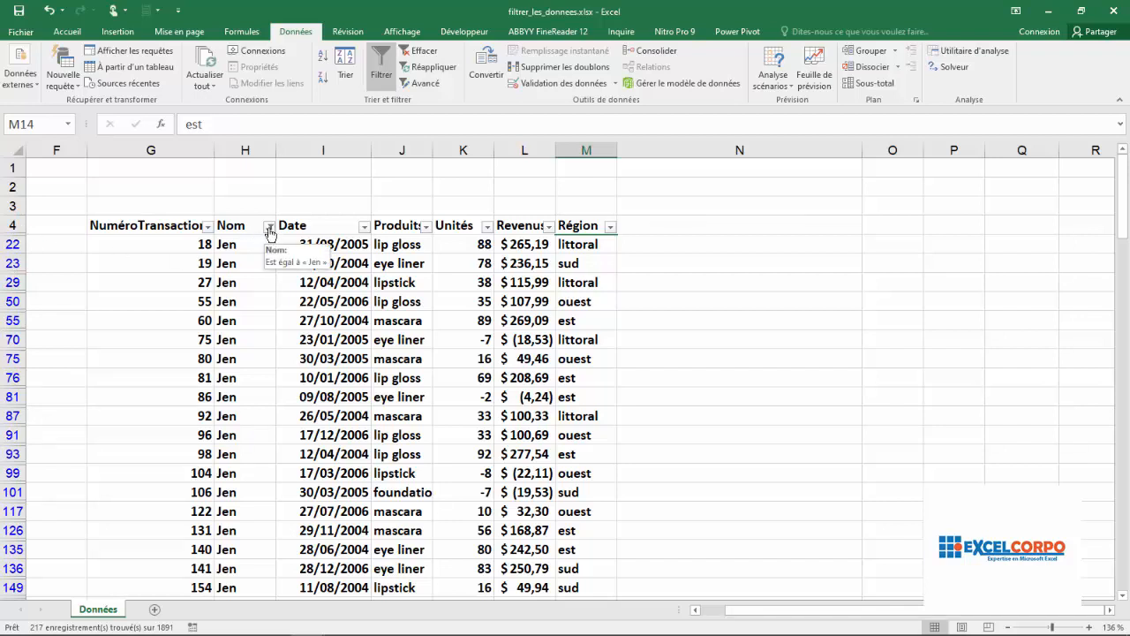
Add a filter on the Produits column to keep only lipstick.
{"action": "left_click", "coordinate": [426, 227]}
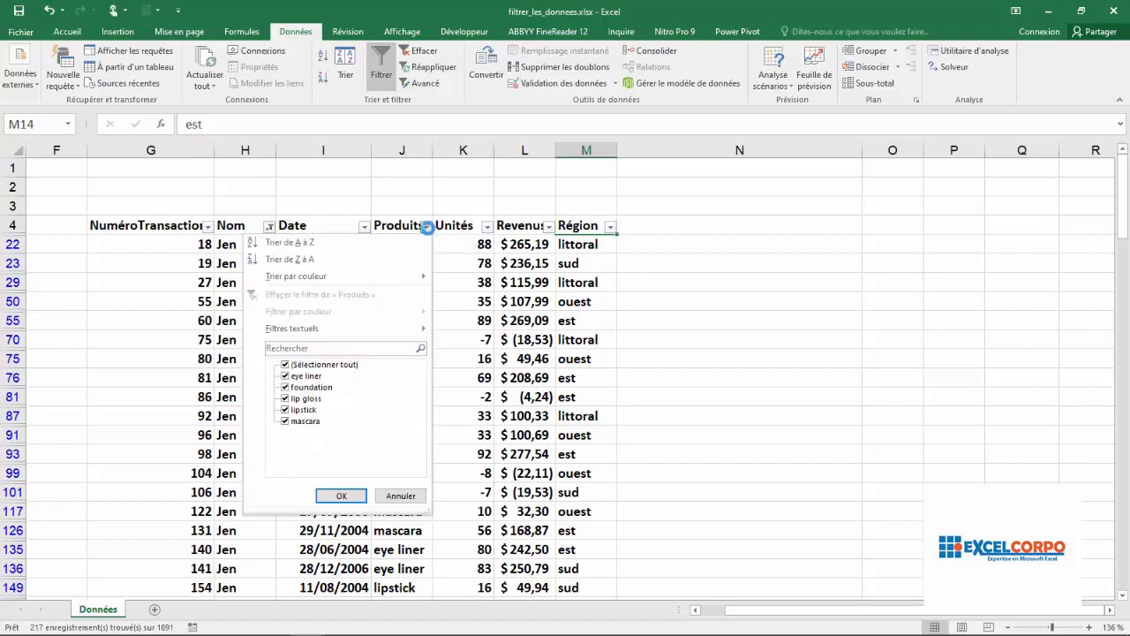
{"action": "left_click", "coordinate": [286, 365]}
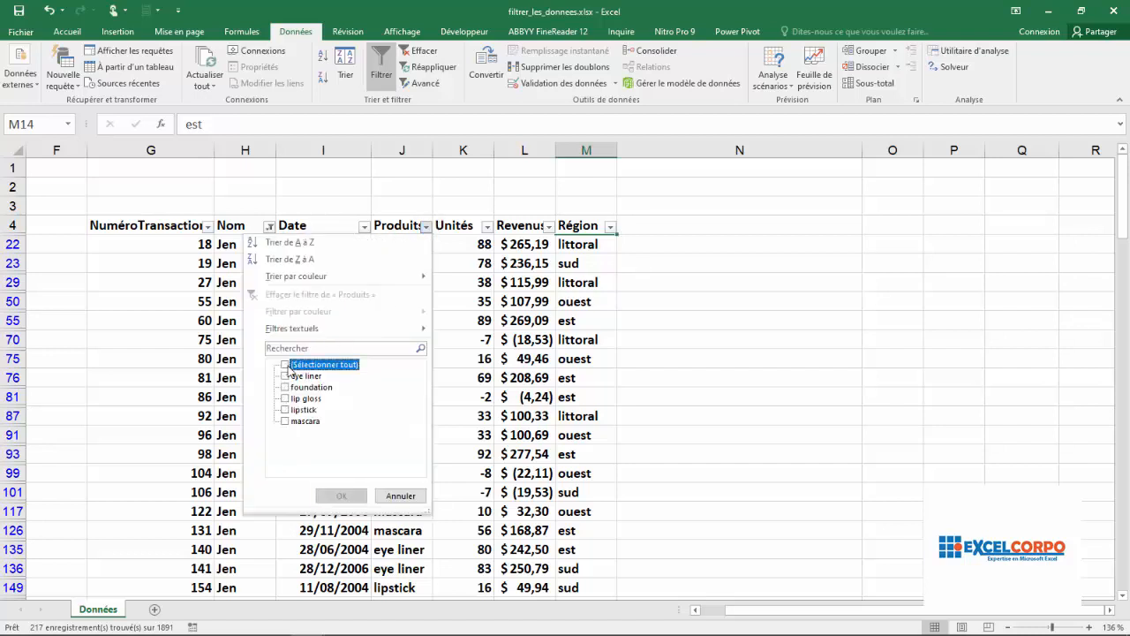
{"action": "left_click", "coordinate": [285, 410]}
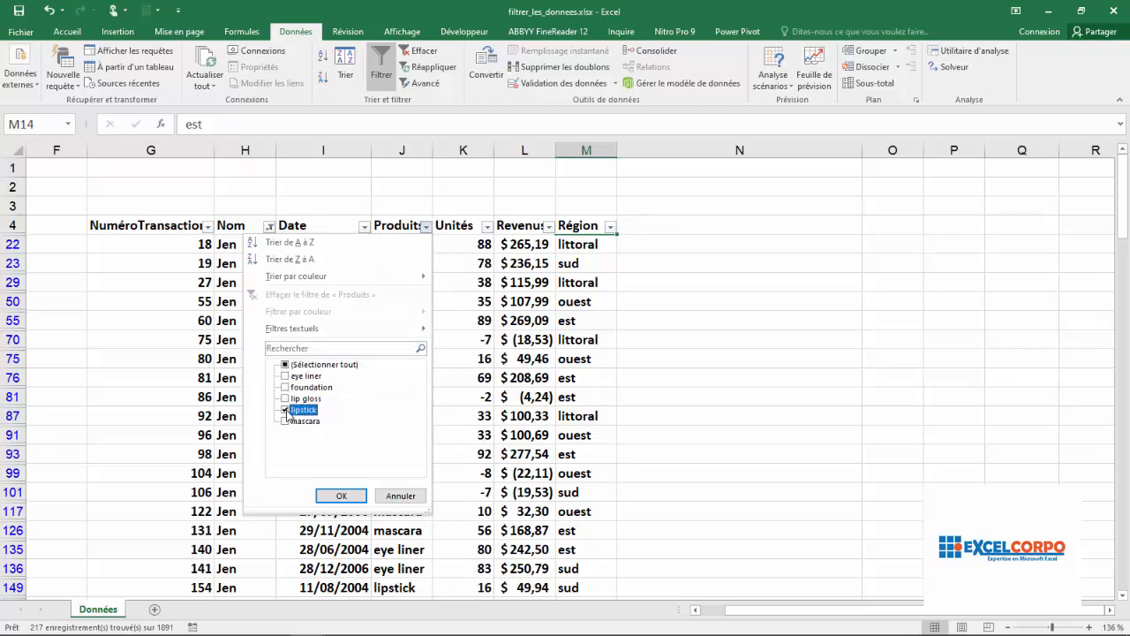
{"action": "left_click", "coordinate": [341, 495]}
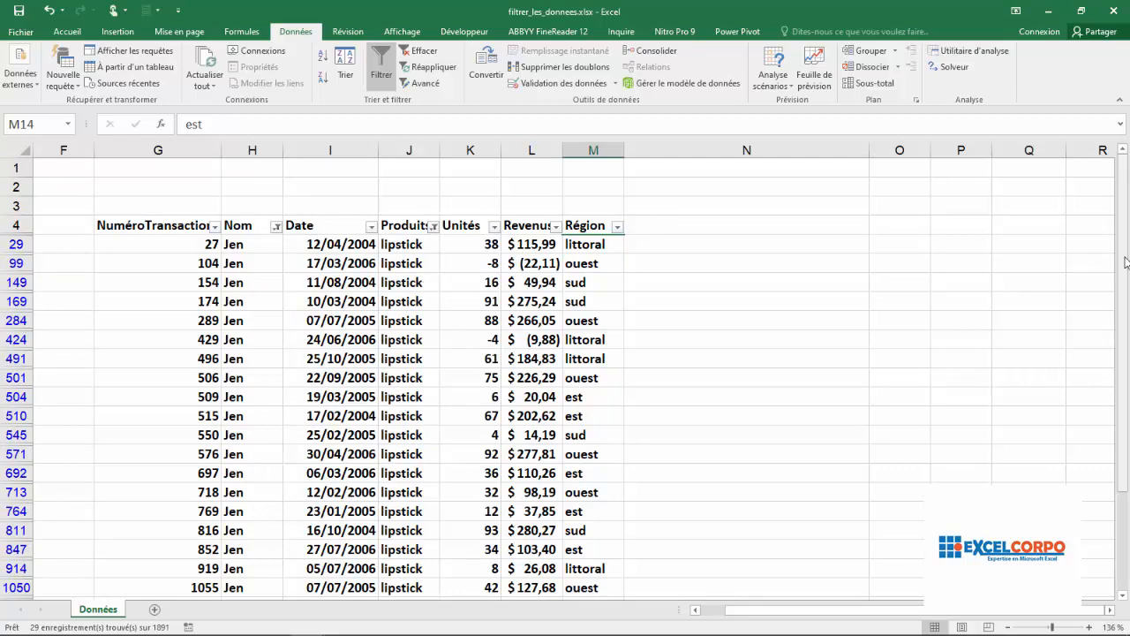
Add a filter on the Région column to keep only est.
{"action": "left_click_drag", "start_coordinate": [1125, 265], "coordinate": [1126, 322]}
{"action": "scroll", "coordinate": [1126, 323], "scroll_direction": "up", "scroll_amount": 3}
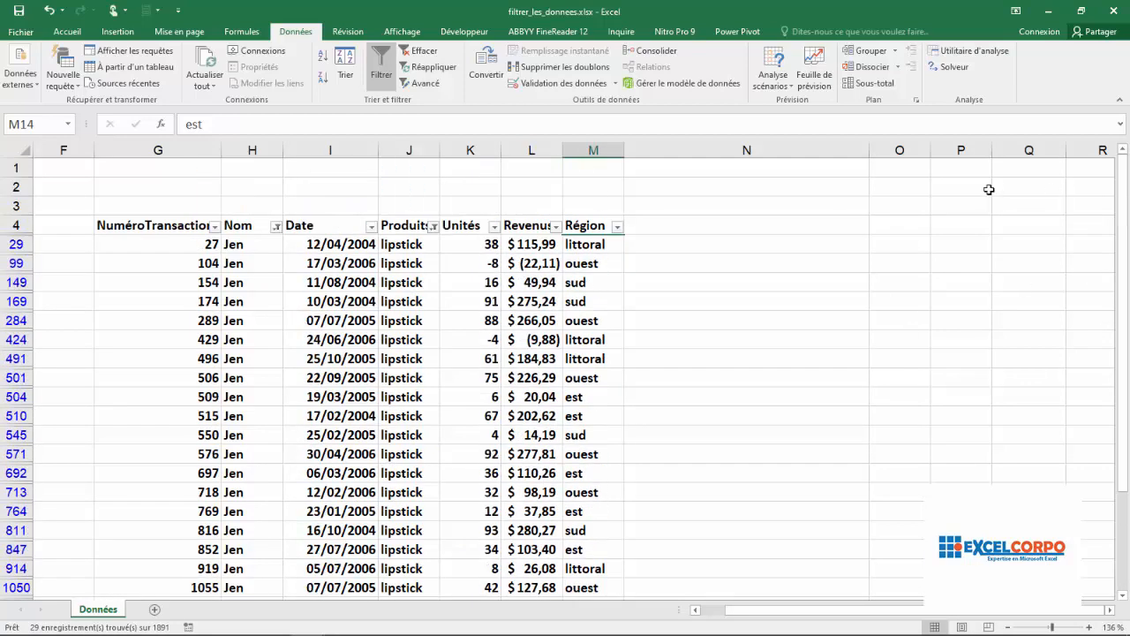
{"action": "left_click", "coordinate": [618, 227]}
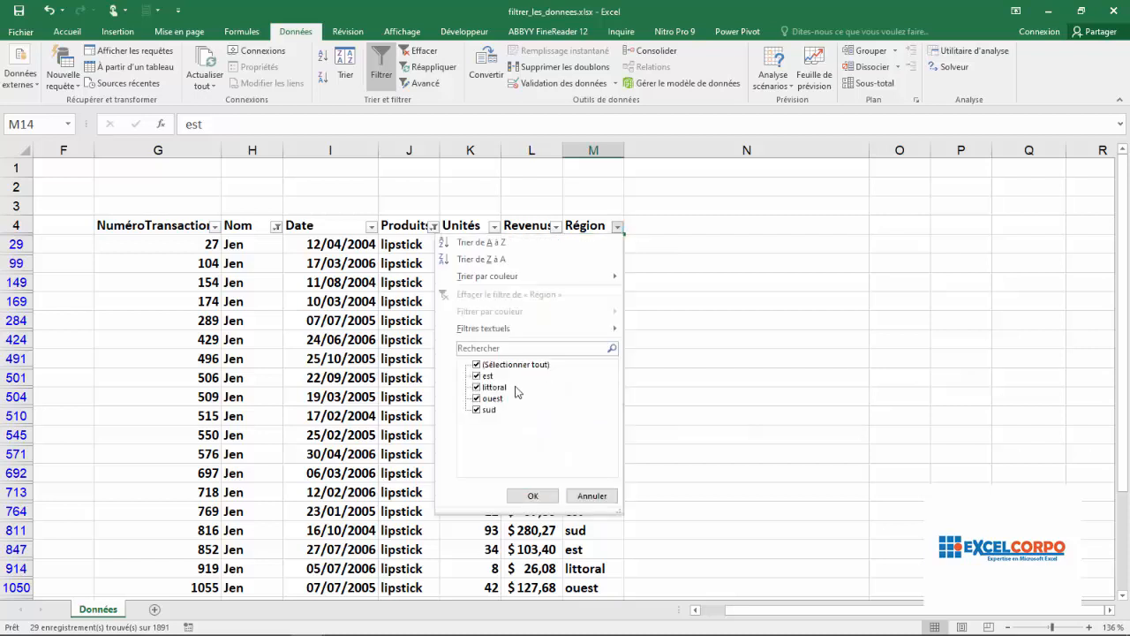
{"action": "left_click", "coordinate": [477, 364]}
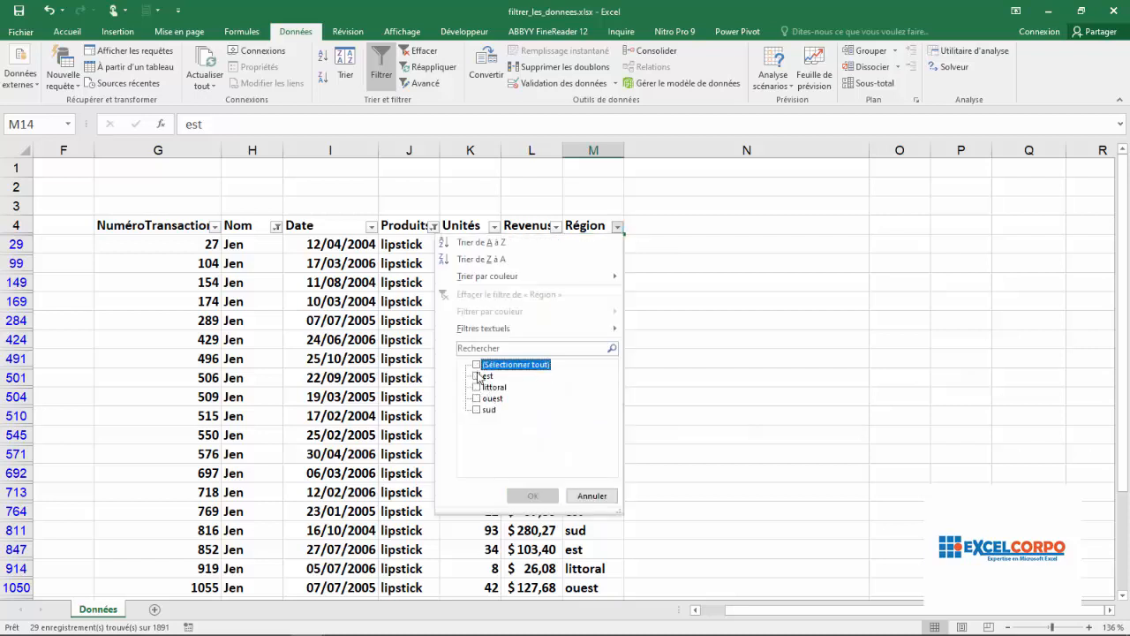
{"action": "left_click", "coordinate": [478, 376]}
{"action": "left_click", "coordinate": [532, 496]}
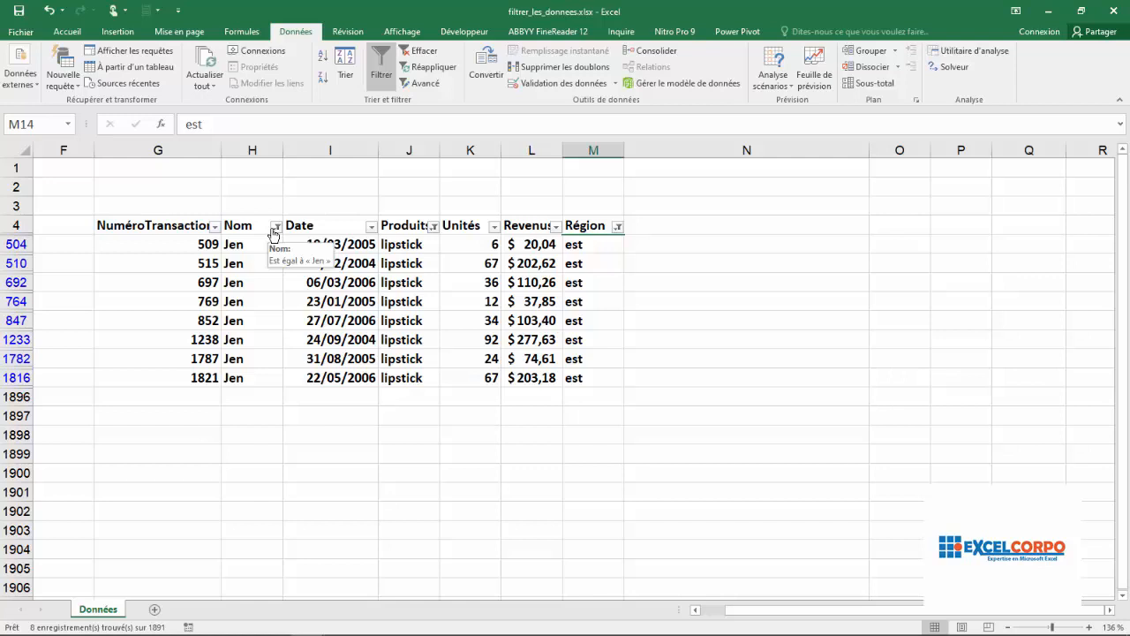
{"action": "left_click", "coordinate": [364, 210]}
{"action": "left_click", "coordinate": [644, 265]}
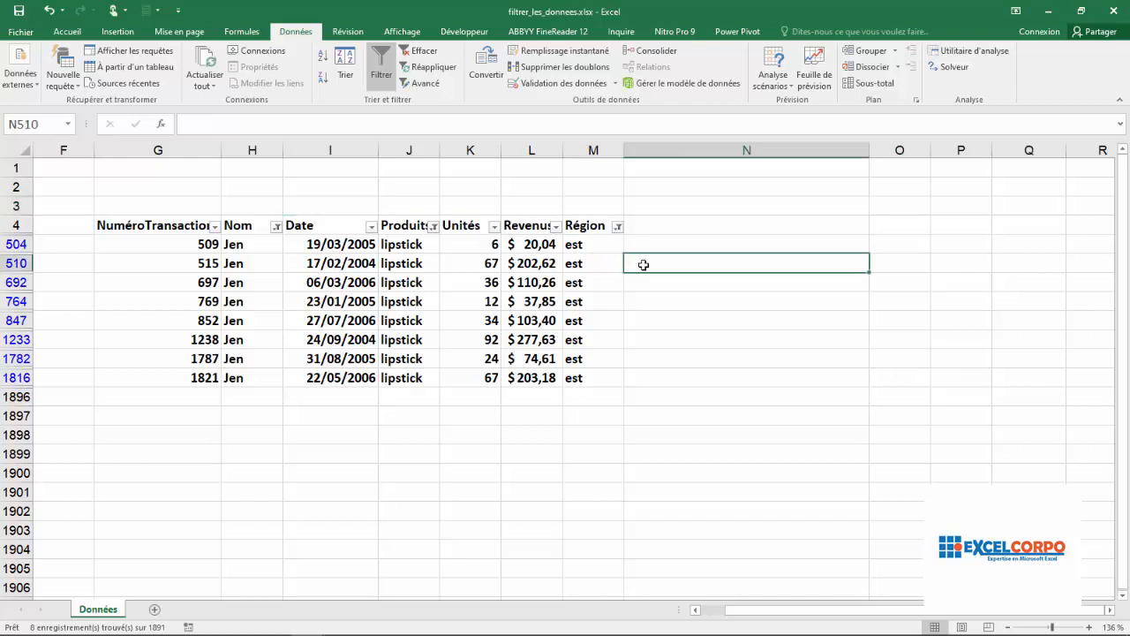